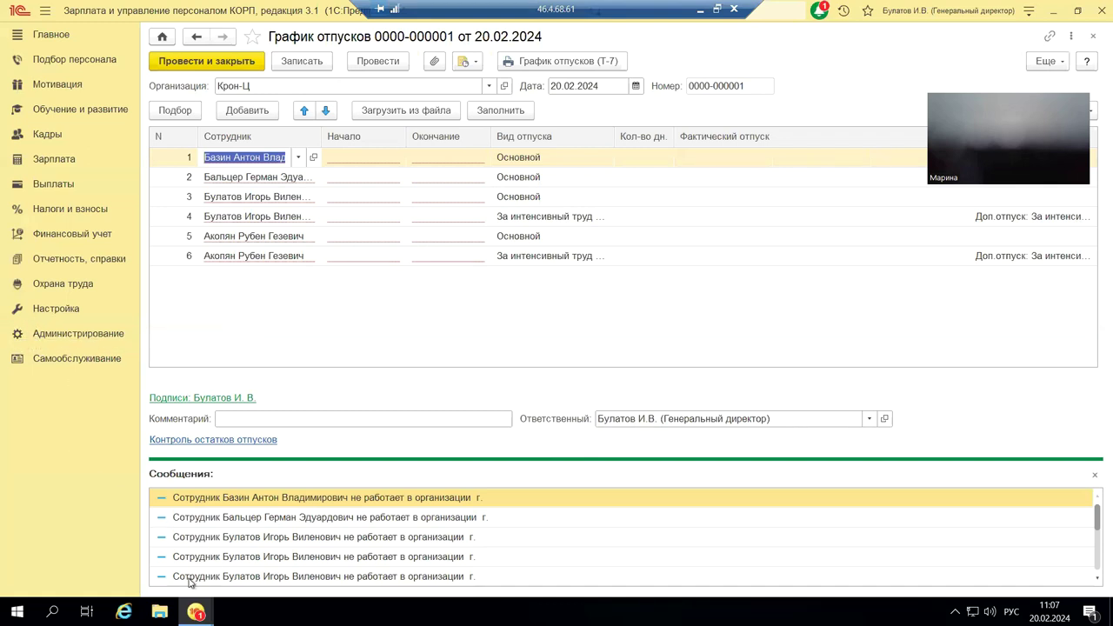
# - Switch to the 1C:ERP demo base and open the card of the organization Андромеда from the Организации directory
pyautogui.moveTo(195, 612)
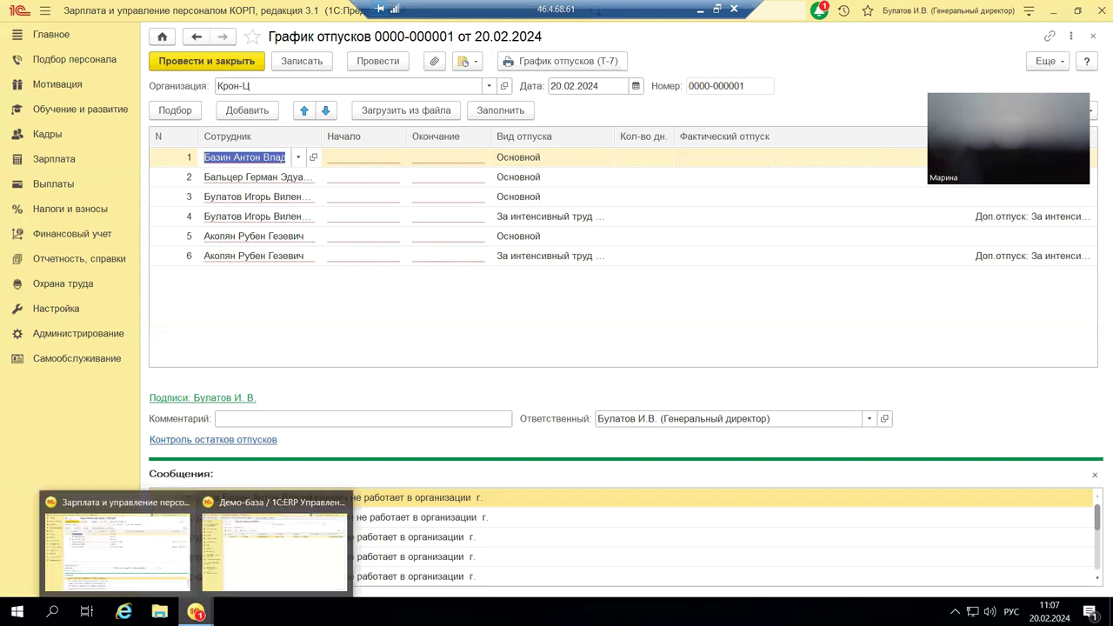
pyautogui.click(248, 572)
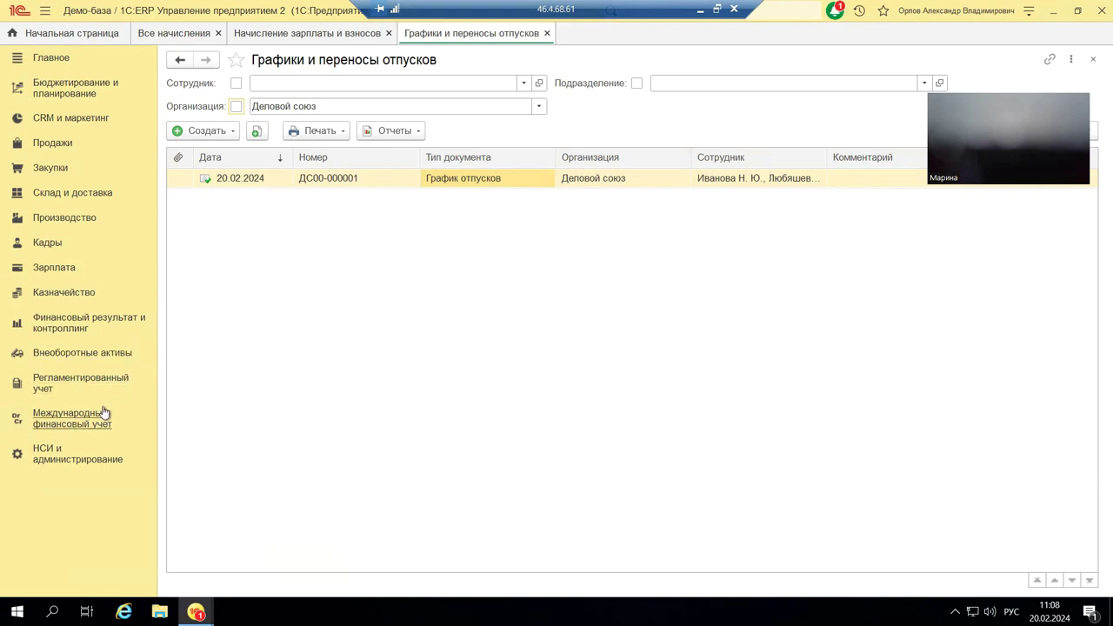
pyautogui.click(61, 459)
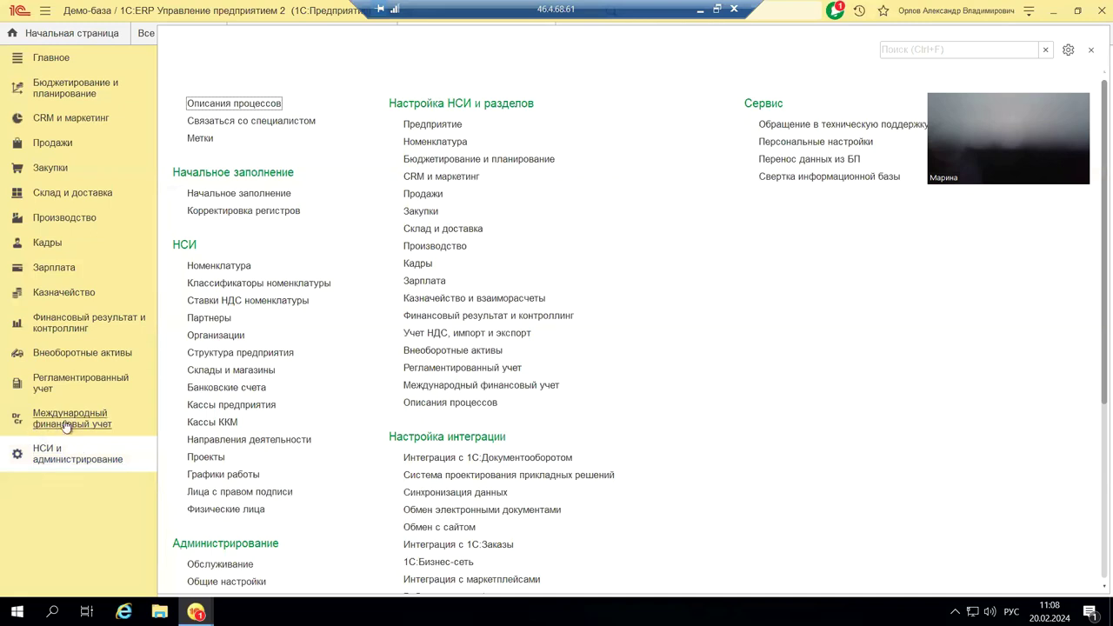
pyautogui.click(223, 336)
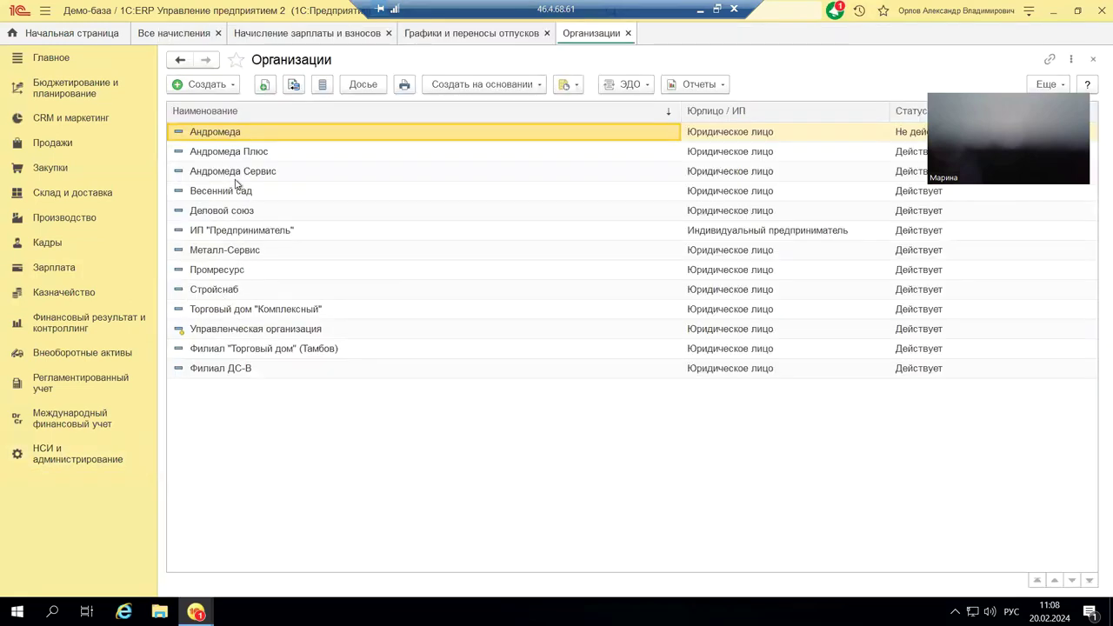
pyautogui.doubleClick(212, 132)
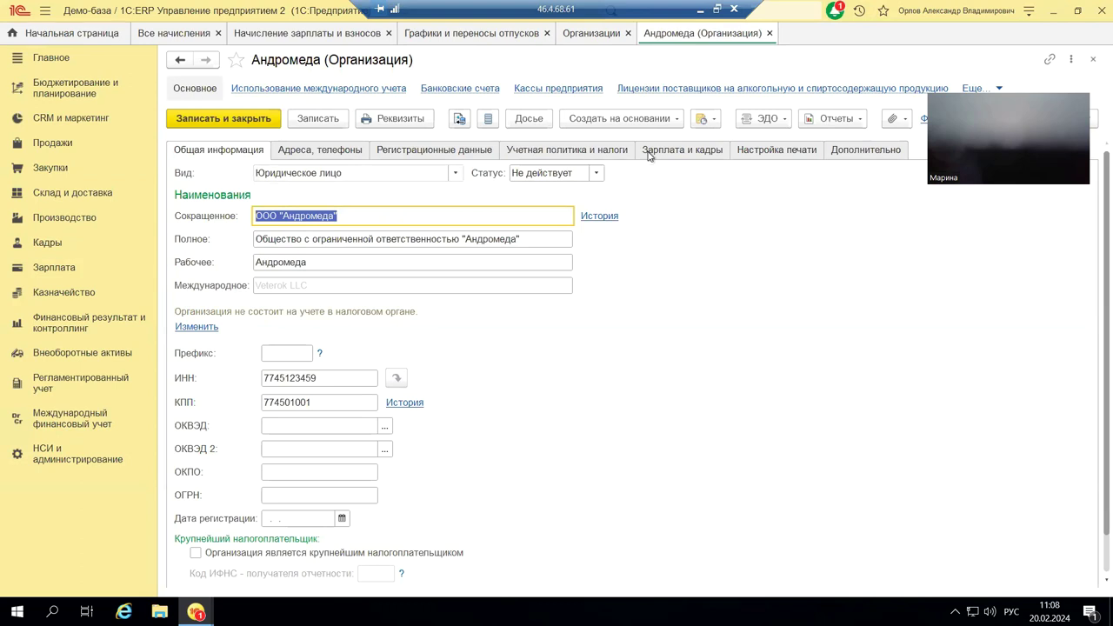
# - Examine Андромеда's tax system settings and the main options of its бухгалтерский учет accounting policy, closing both without changes
pyautogui.click(567, 150)
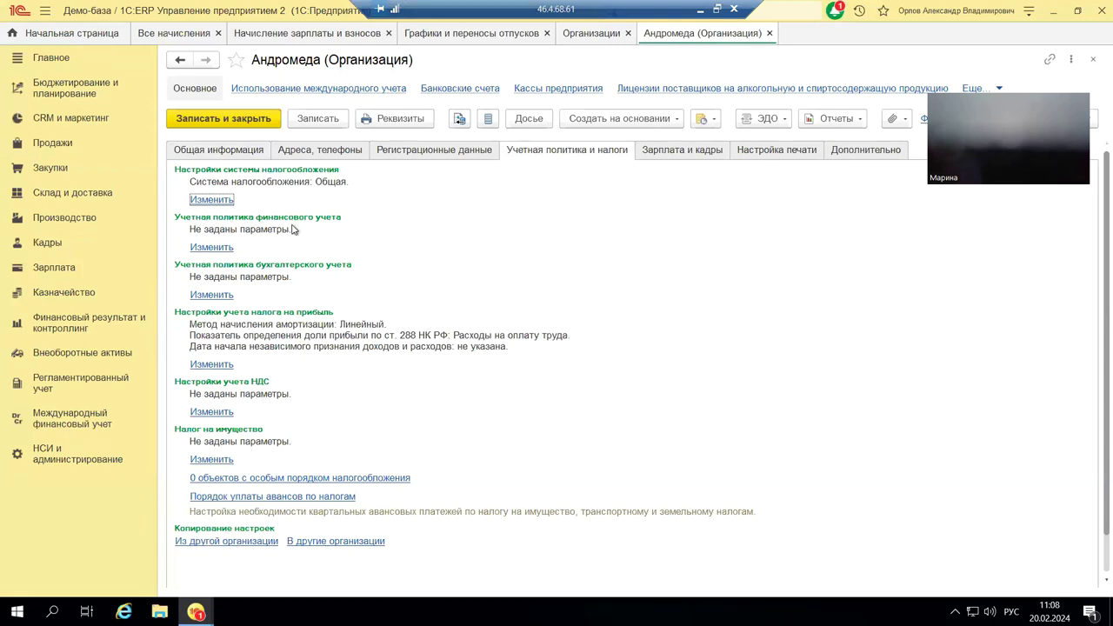
pyautogui.click(223, 203)
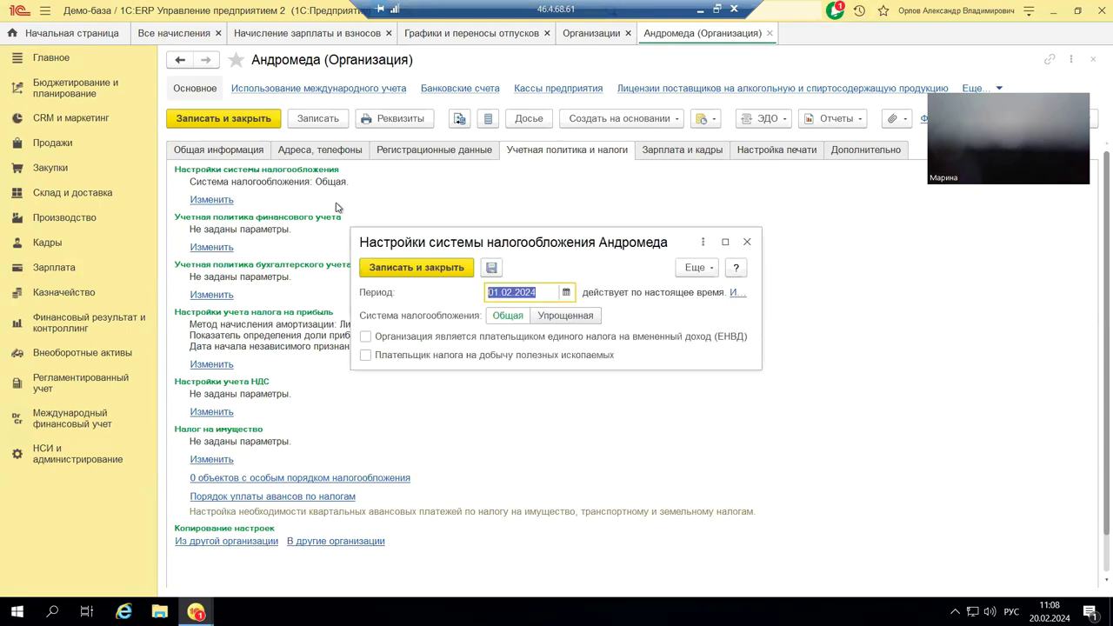
pyautogui.click(747, 243)
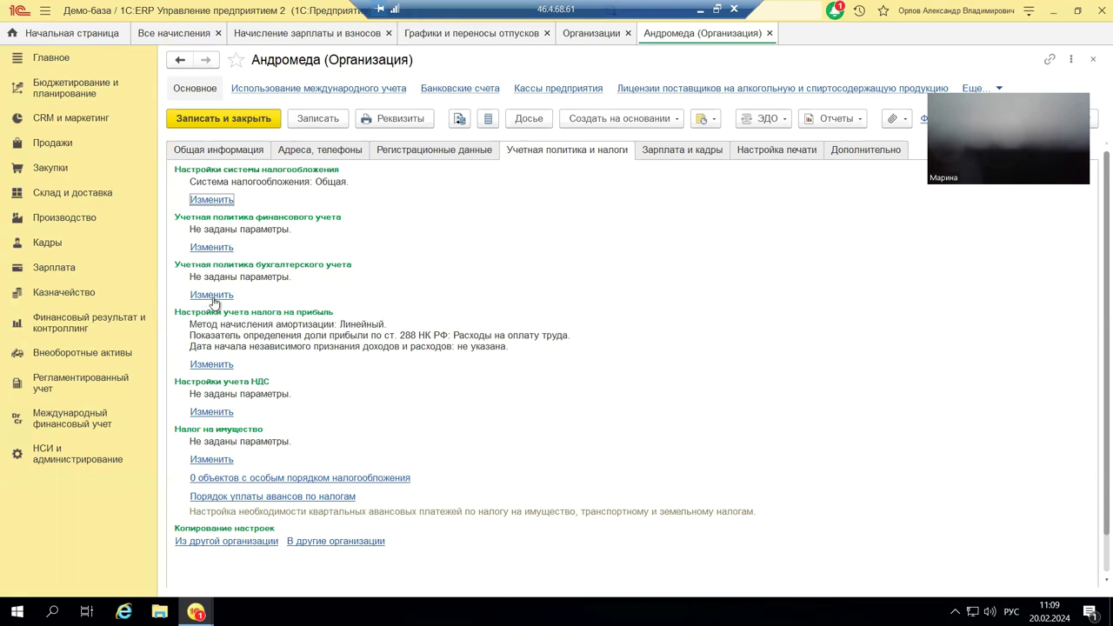
pyautogui.click(207, 295)
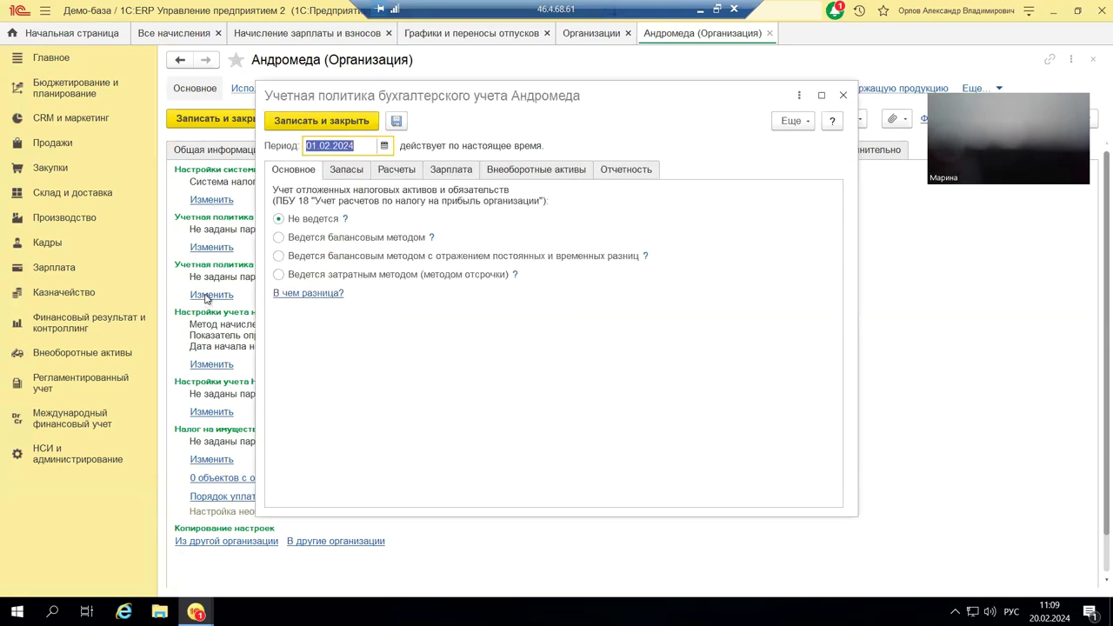
pyautogui.click(842, 95)
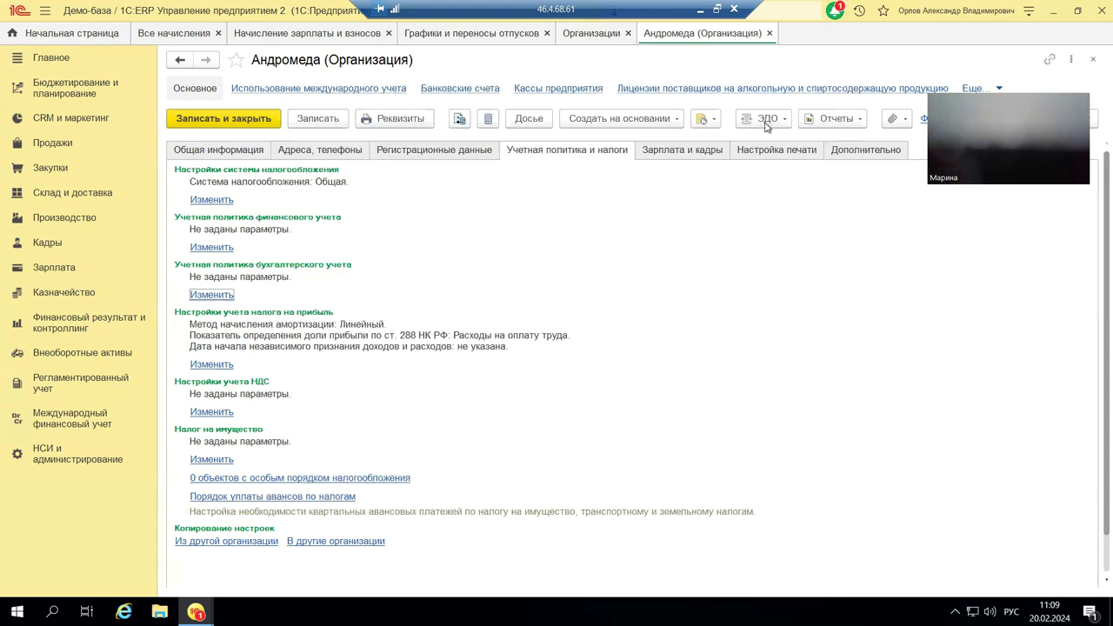
# - Try toggling the low-value inventory write-off and the debt offset through account 76.09 (76.39) in Андромеда's бухгалтерский учет accounting policy
pyautogui.click(213, 296)
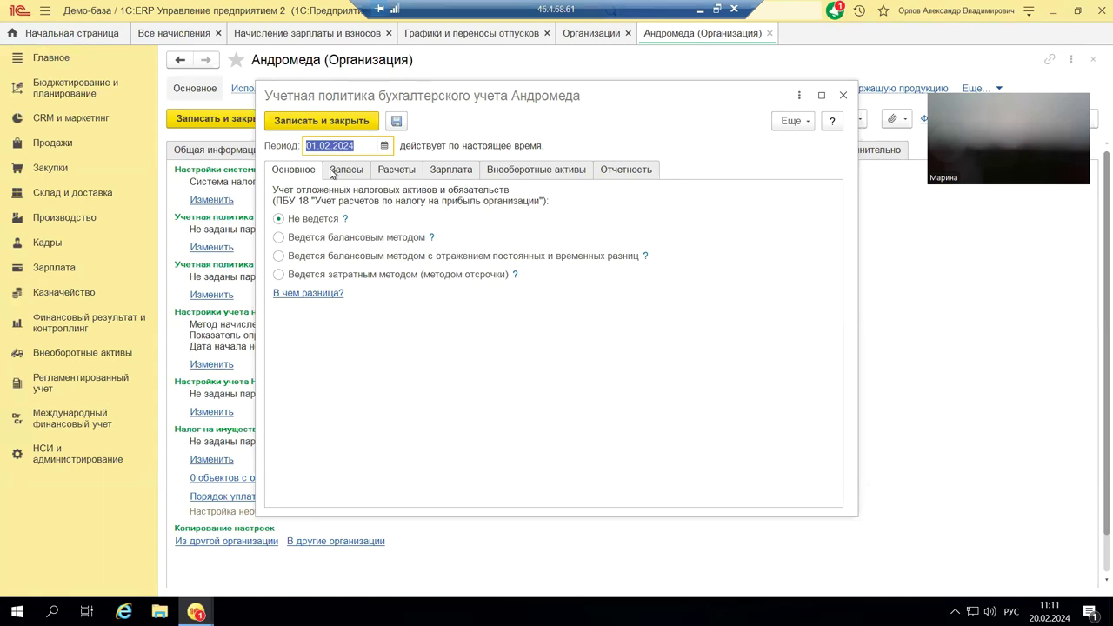
pyautogui.click(331, 173)
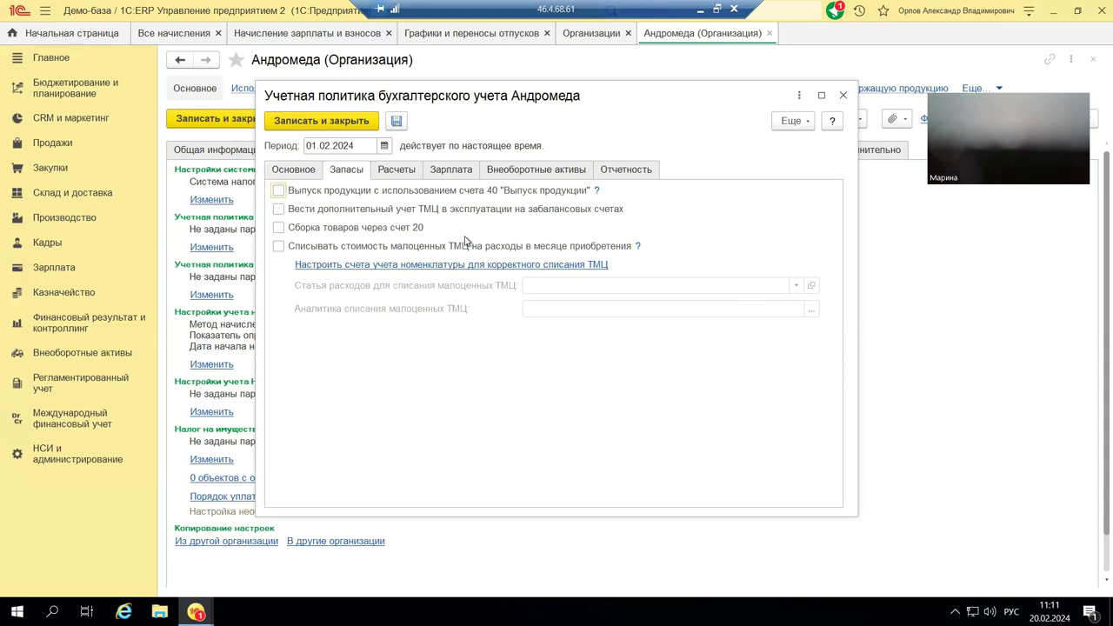
pyautogui.click(279, 247)
pyautogui.click(278, 247)
pyautogui.click(396, 172)
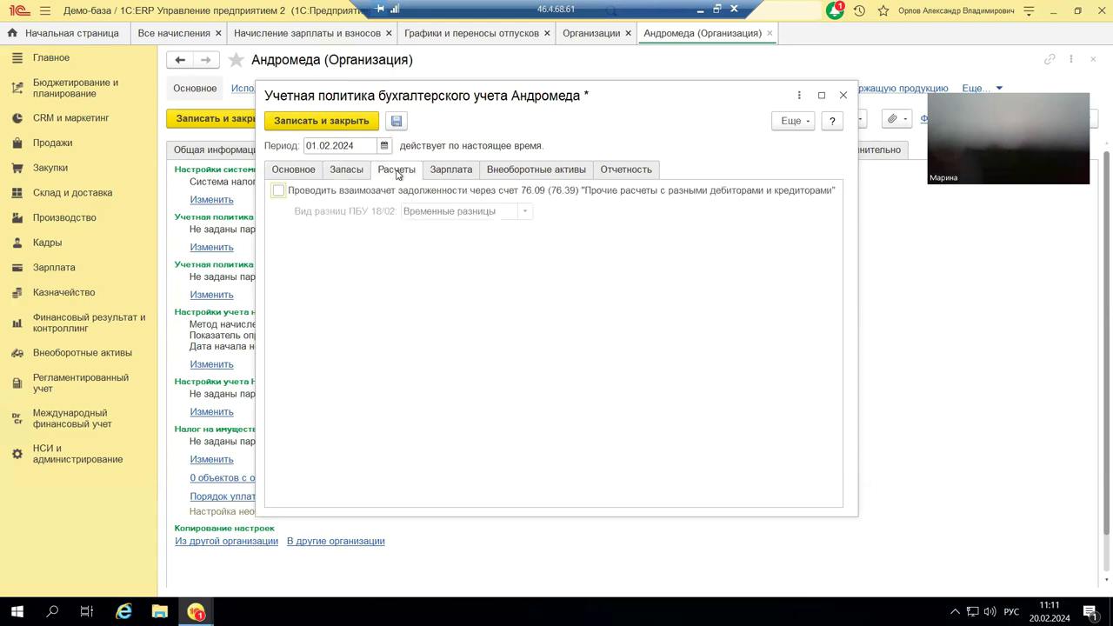
pyautogui.click(279, 190)
pyautogui.click(279, 190)
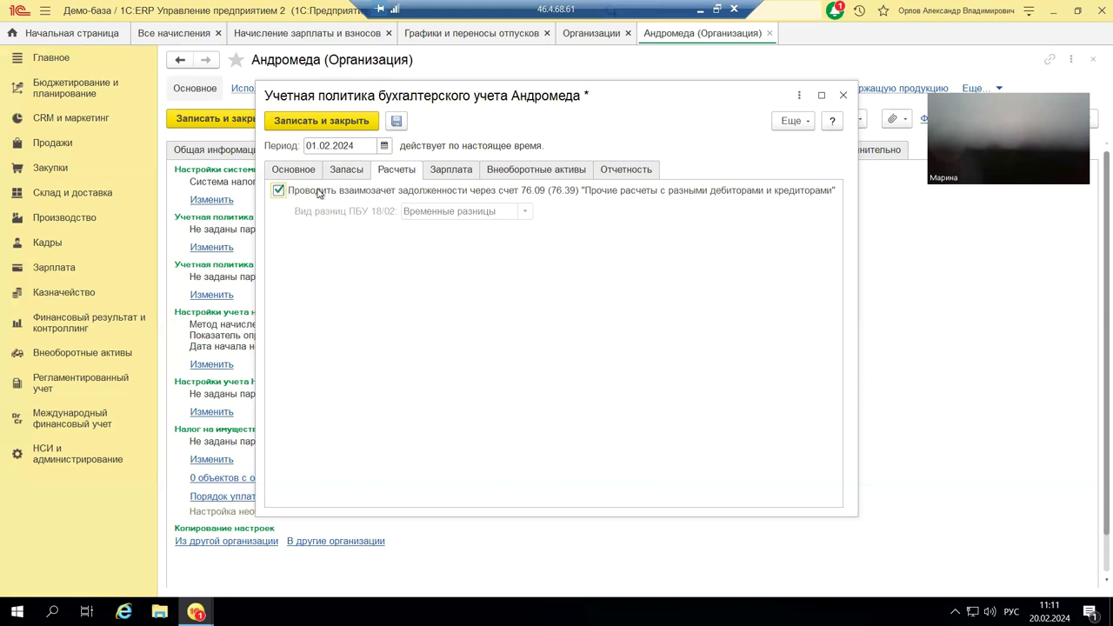
# - Examine the accounting policy's payroll option and available financial reporting settings, and close the policy without saving changes
pyautogui.click(466, 176)
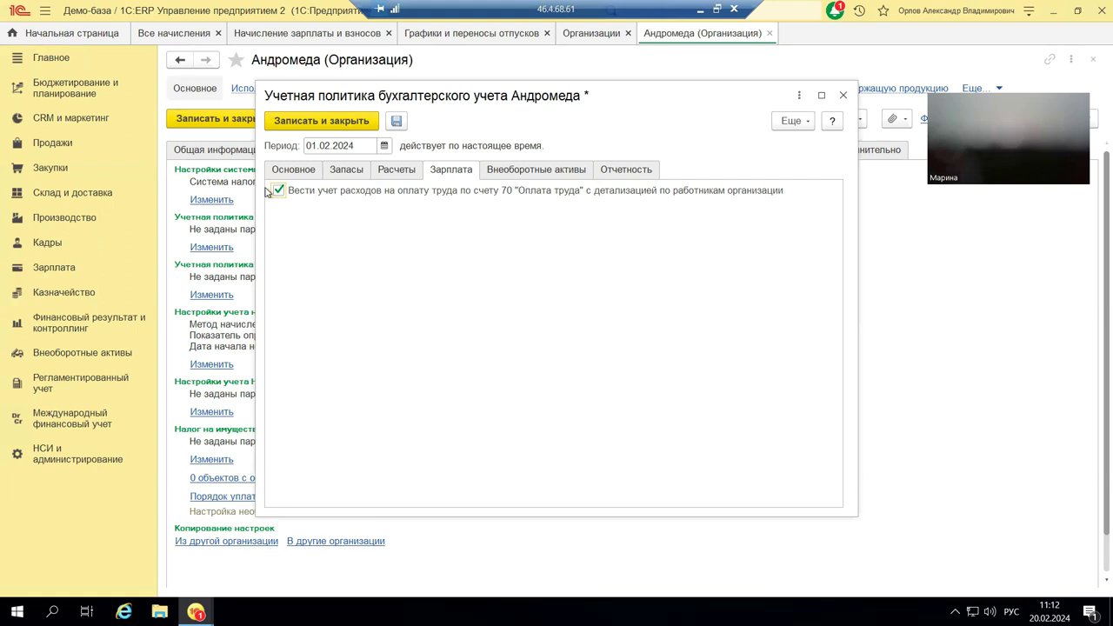
pyautogui.click(623, 172)
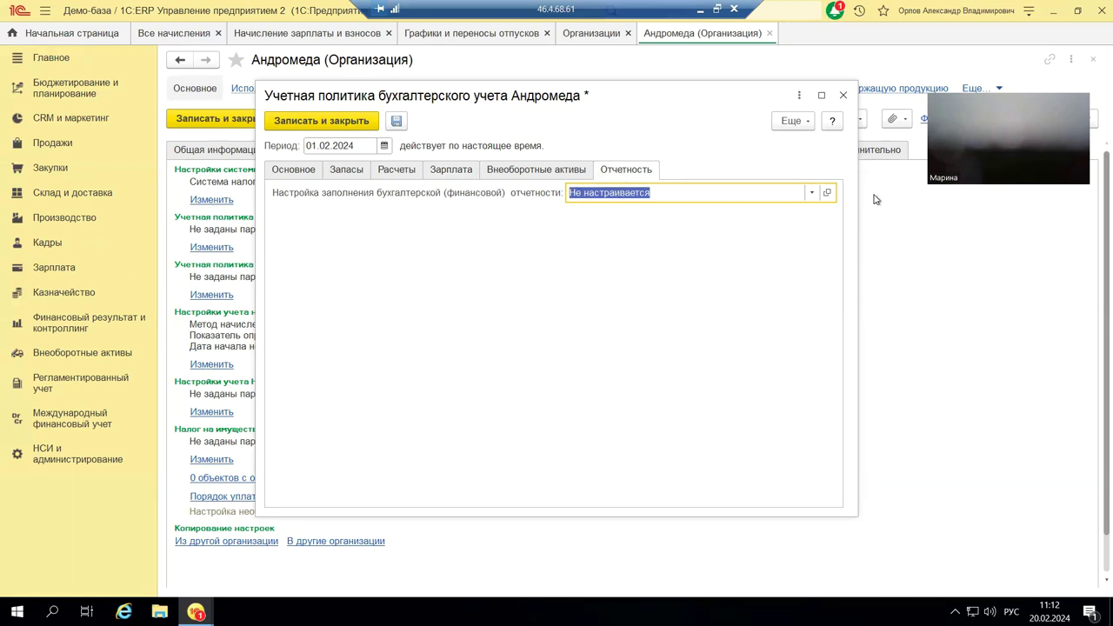
pyautogui.click(810, 201)
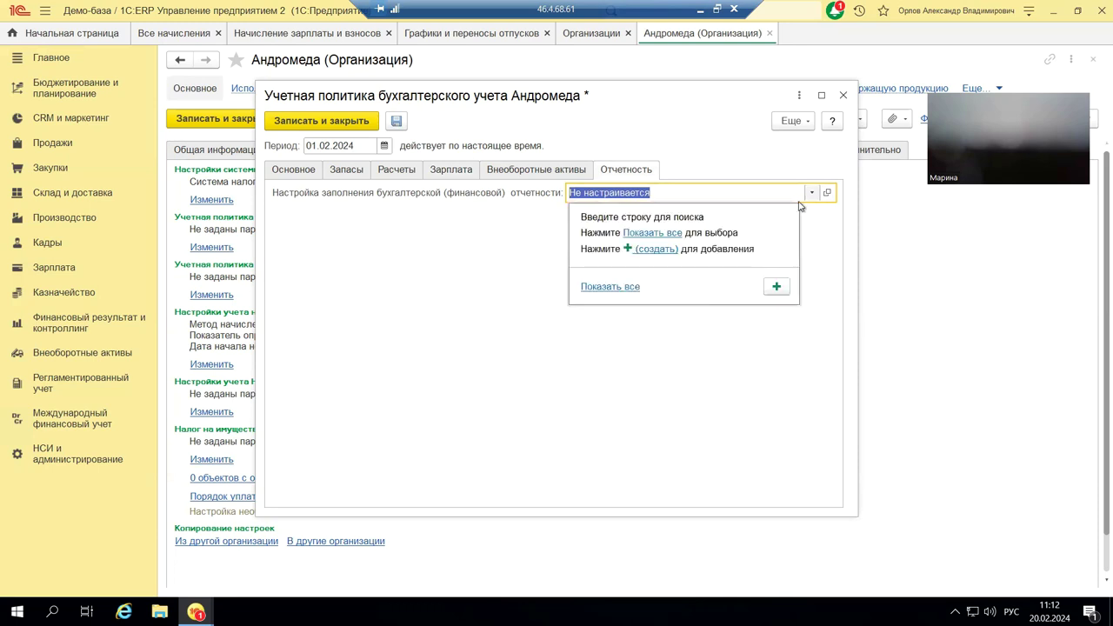
pyautogui.click(677, 233)
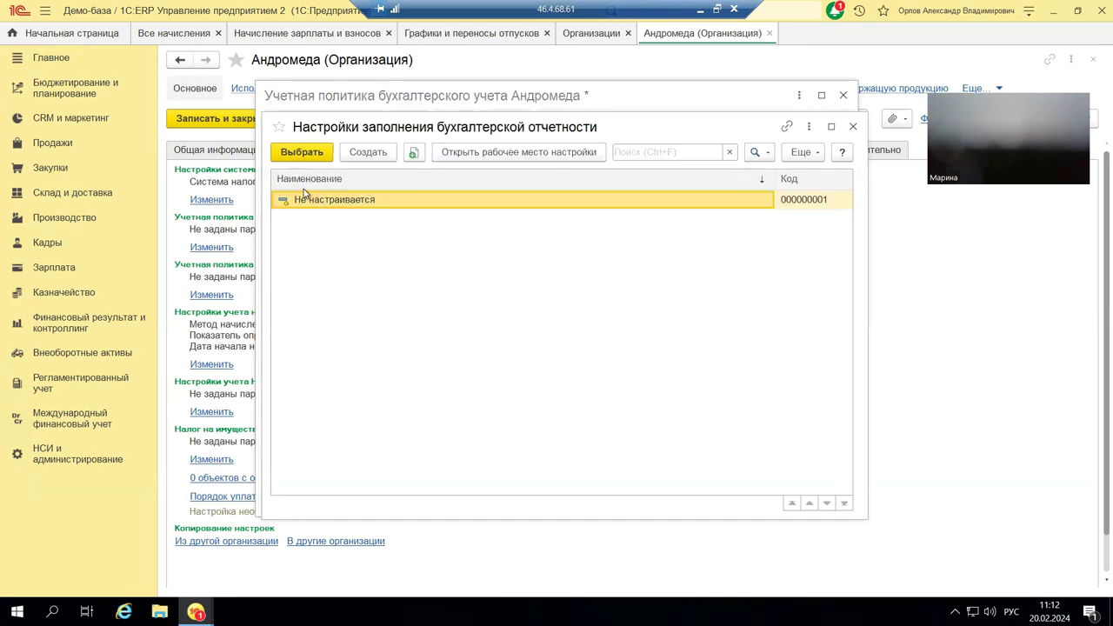
pyautogui.click(852, 128)
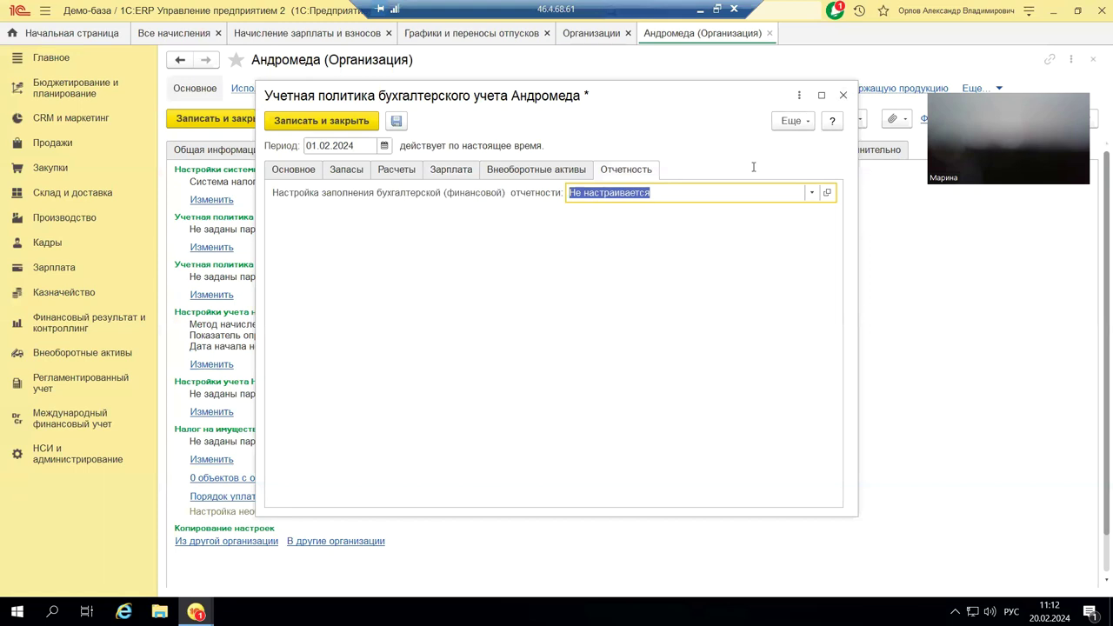
pyautogui.click(843, 95)
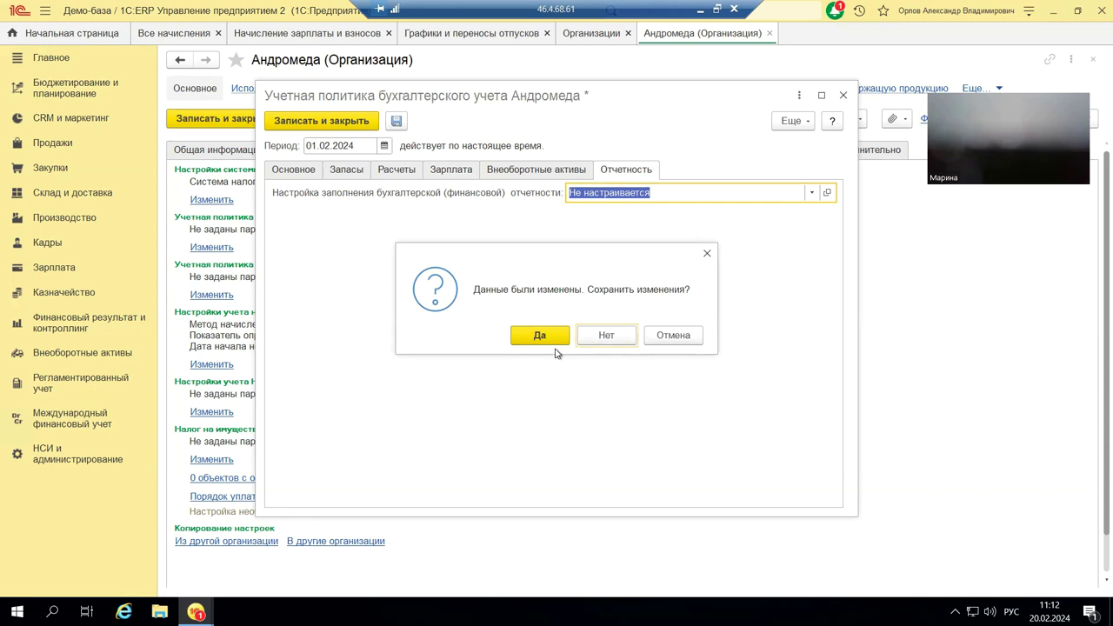
pyautogui.click(596, 337)
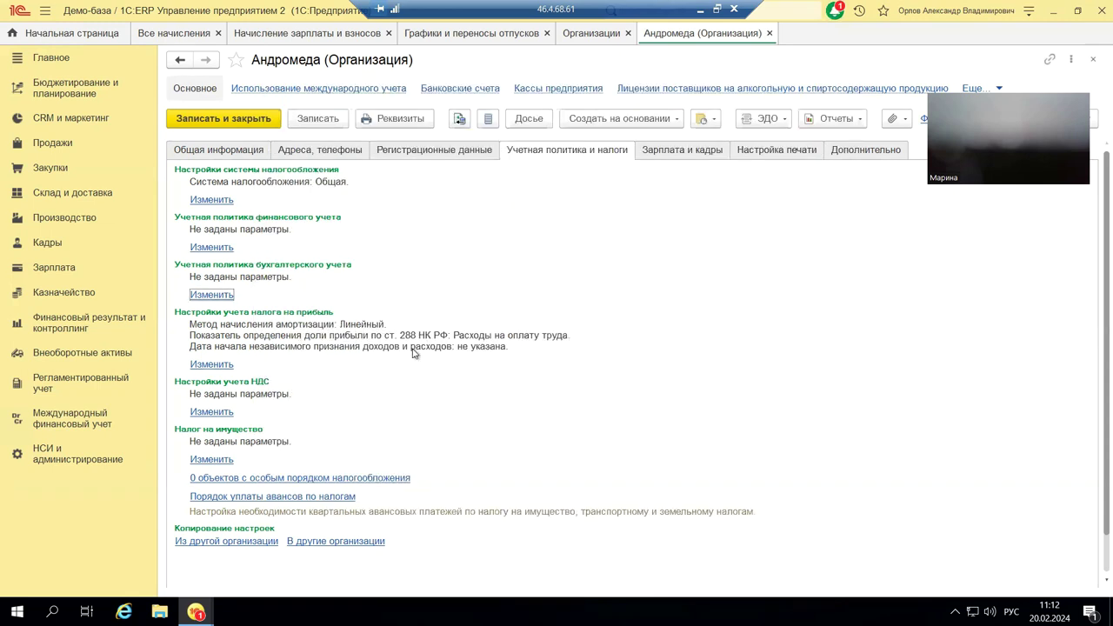
# - Examine Андромеда's payroll payment and bookkeeping settings, including the list of salary reflection methods, and close them without choosing one
pyautogui.scroll(-1, 426, 348)
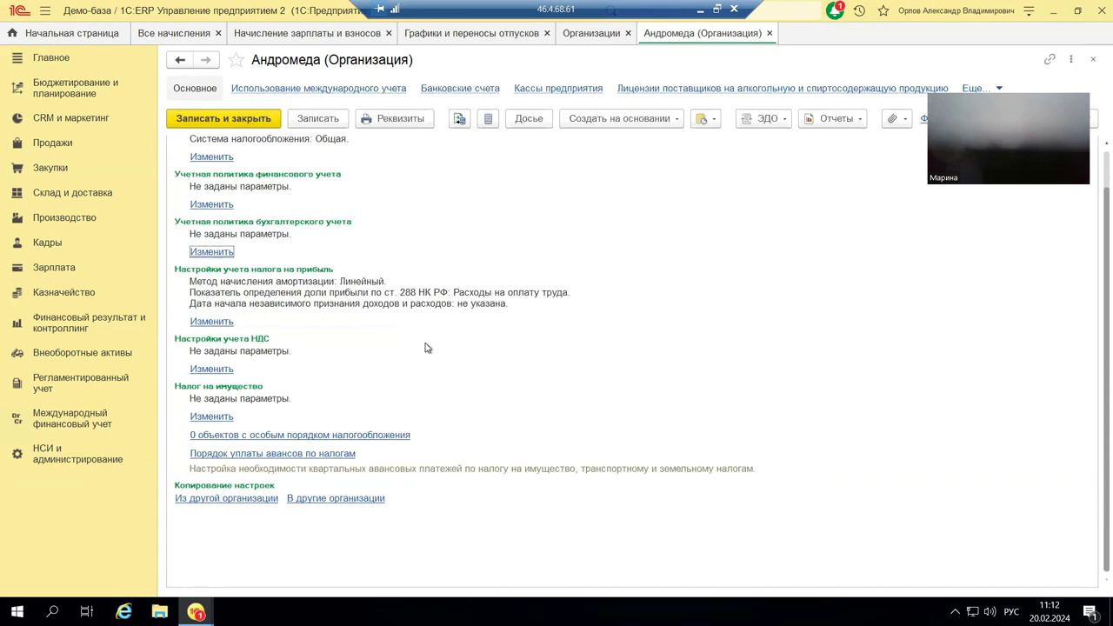
pyautogui.scroll(1, 426, 346)
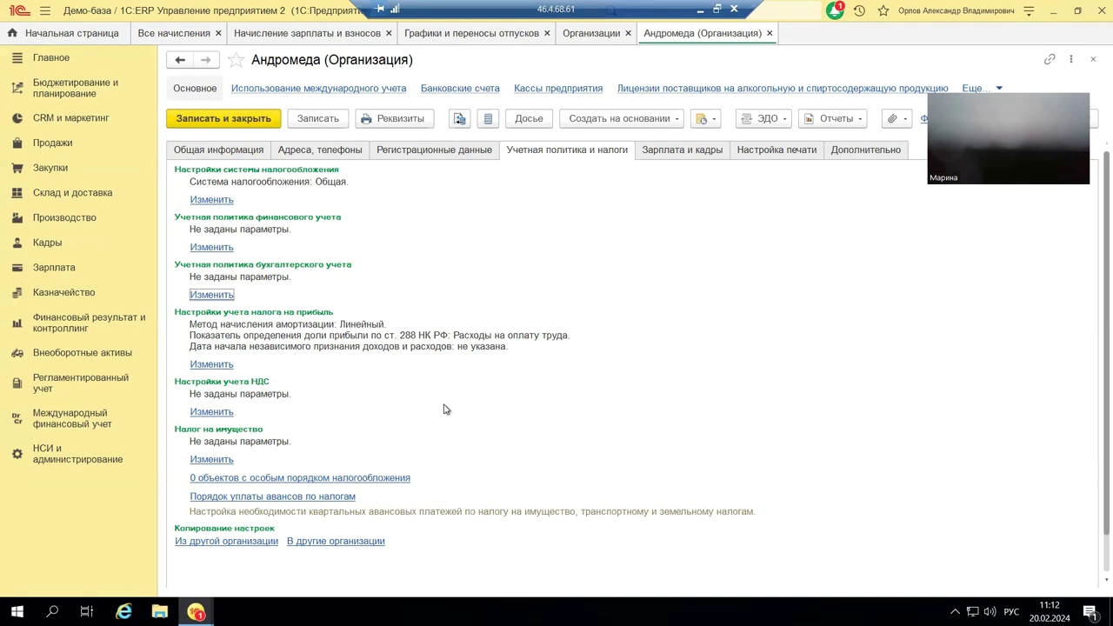
pyautogui.click(681, 155)
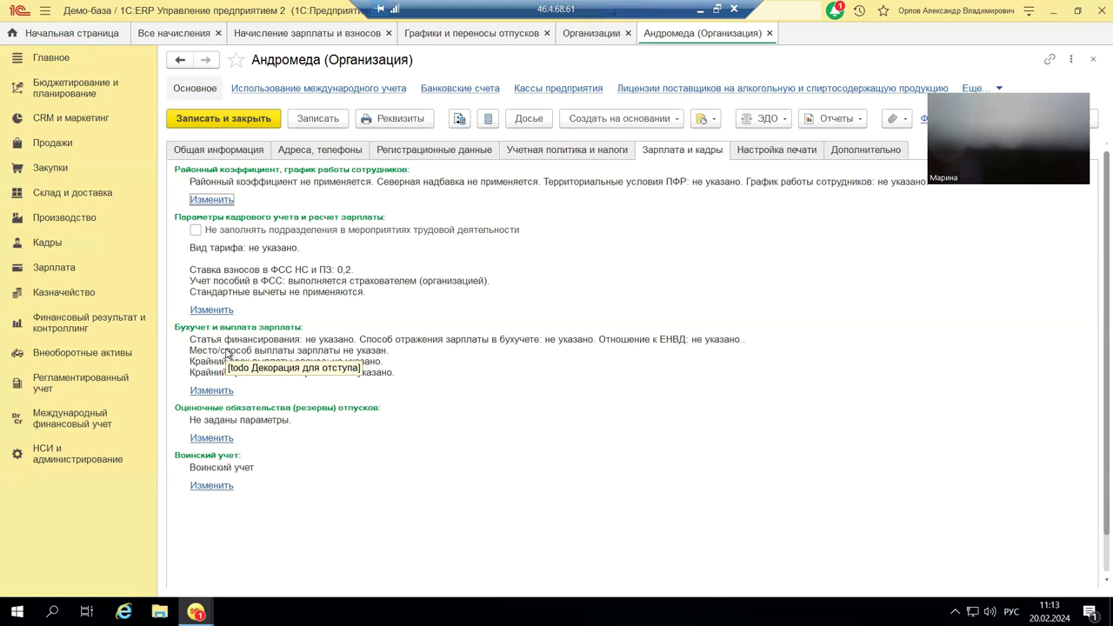
pyautogui.click(209, 392)
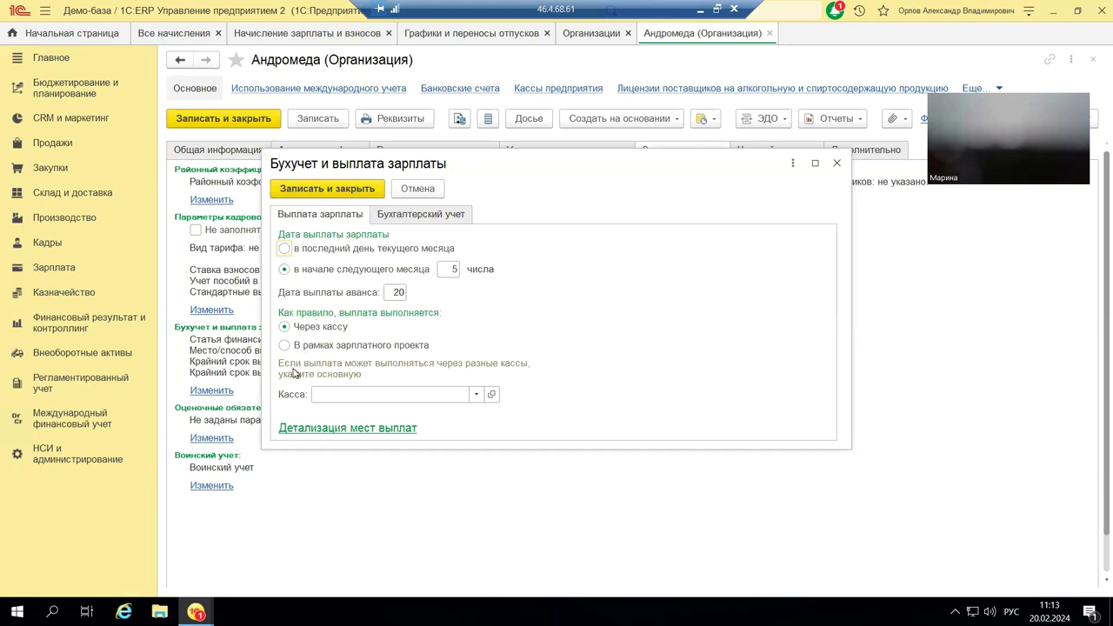
pyautogui.click(440, 214)
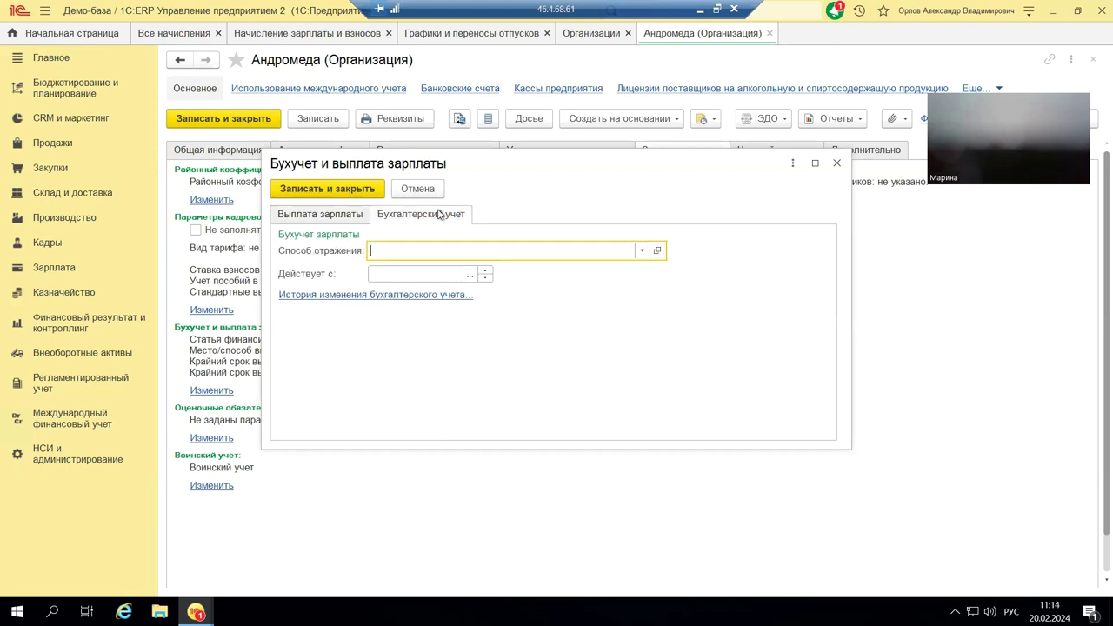
pyautogui.click(642, 251)
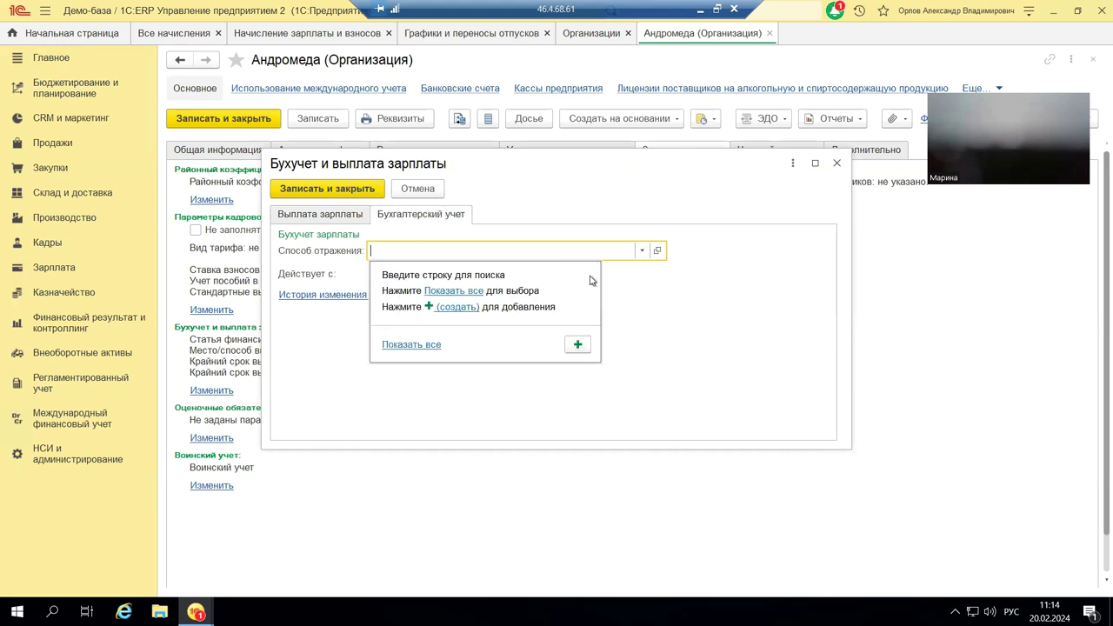
pyautogui.click(476, 290)
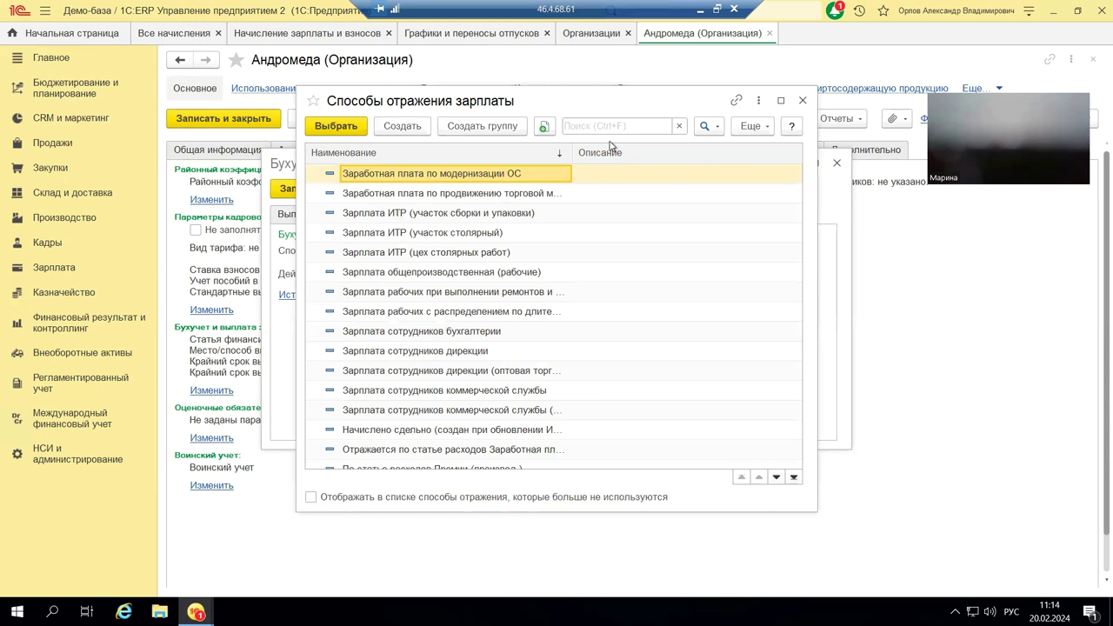
pyautogui.click(804, 101)
pyautogui.click(837, 165)
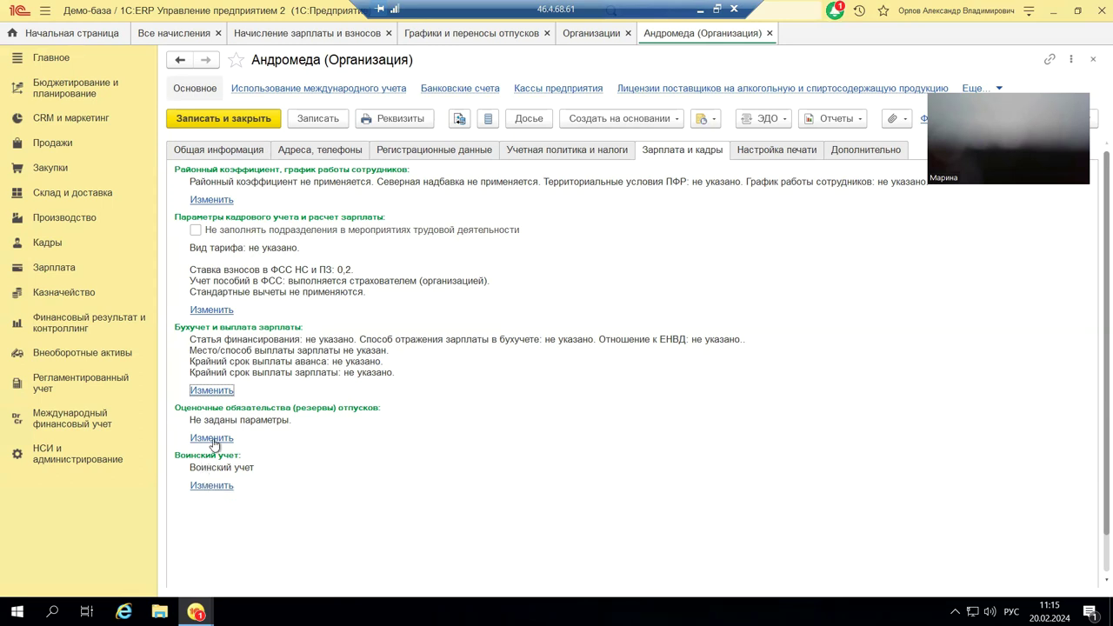
# - Examine Андромеда's Воинский учет settings and the printable work plan for military registration, and close both
pyautogui.click(200, 485)
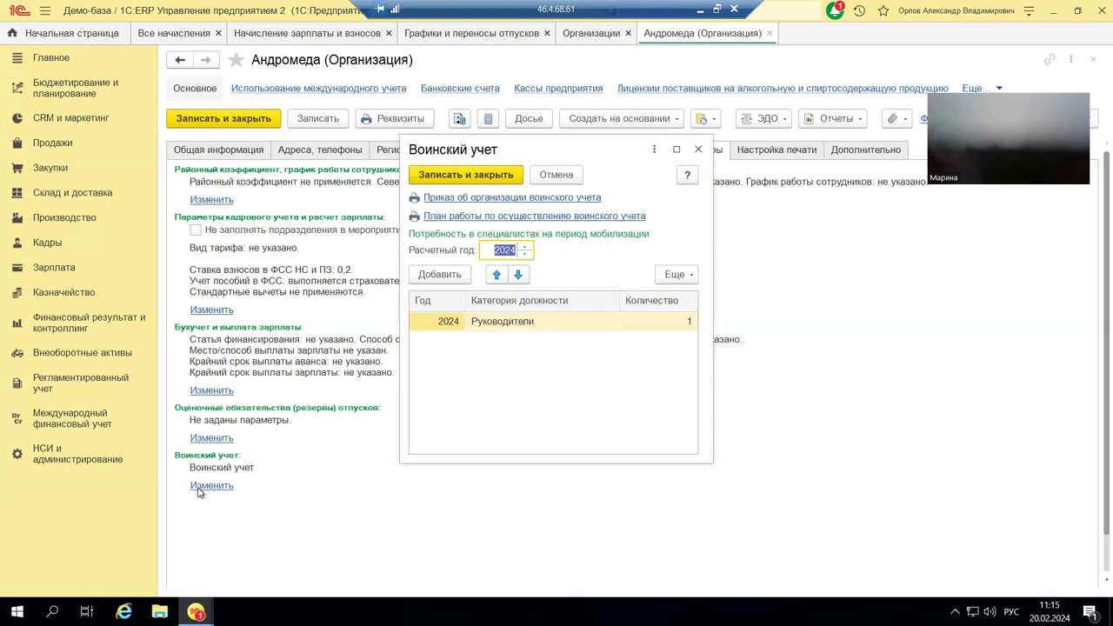
pyautogui.click(450, 218)
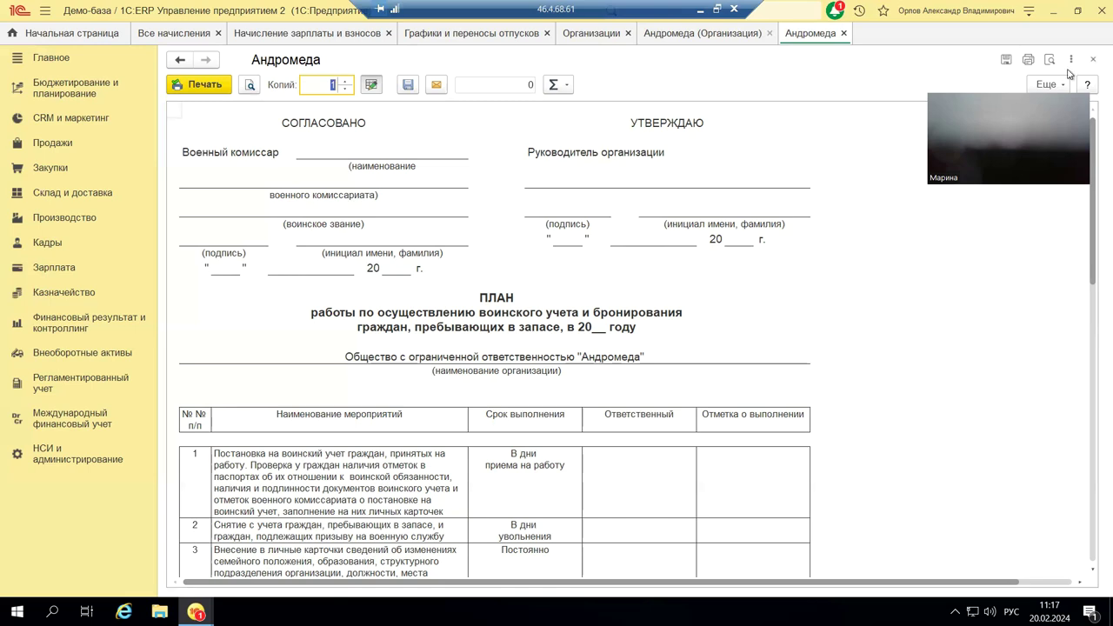
pyautogui.click(1093, 60)
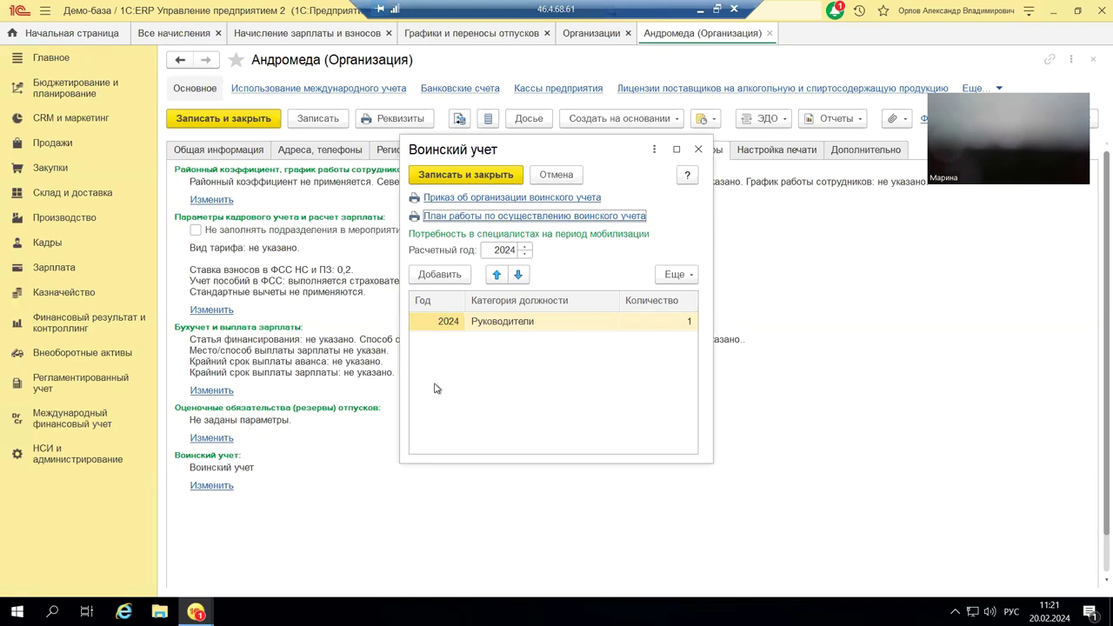
pyautogui.click(700, 149)
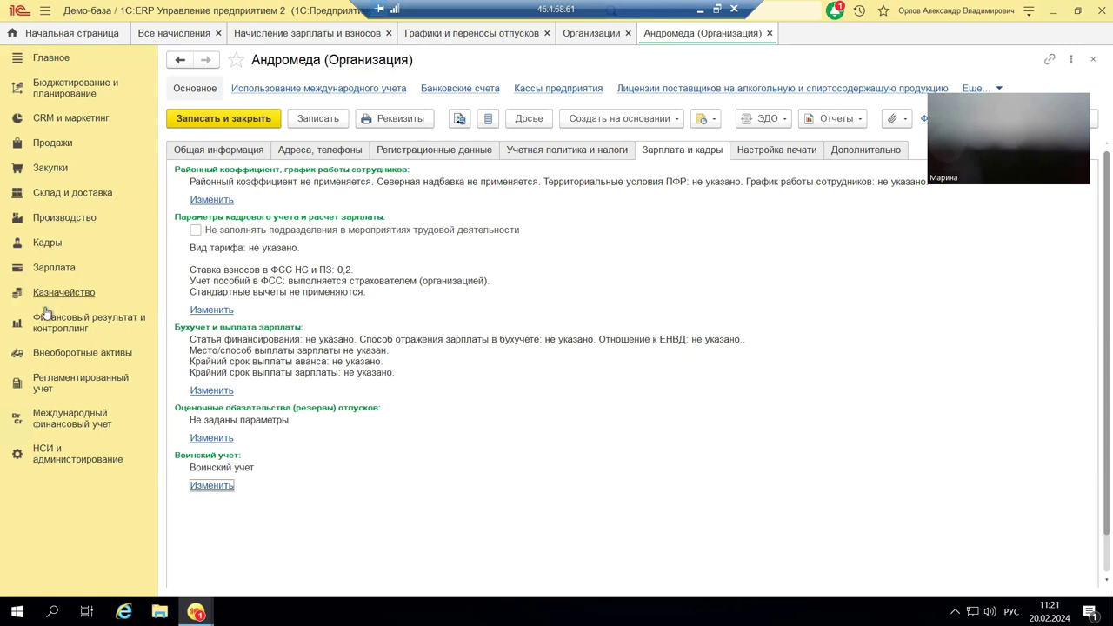
# - Open the Кадры settings of the НСИ и администрирование section
pyautogui.click(68, 466)
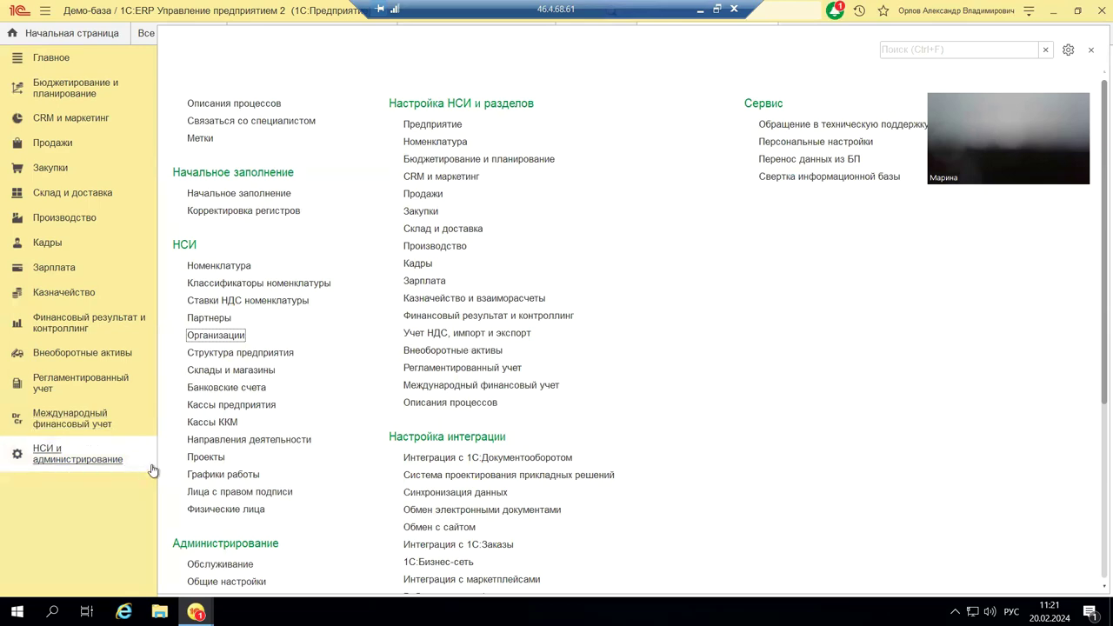
pyautogui.click(425, 264)
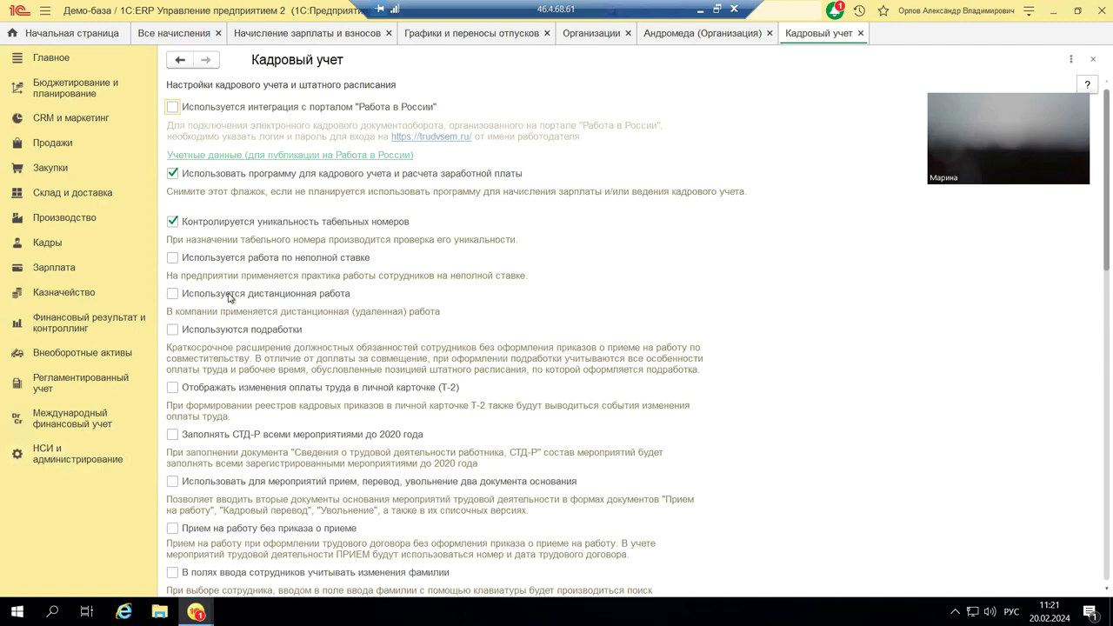
# - Examine the Кадровый учет settings, including Штатное расписание and Воинский учет, and close them together with the Андромеда organization card
pyautogui.scroll(-5, 280, 230)
pyautogui.scroll(-8, 280, 231)
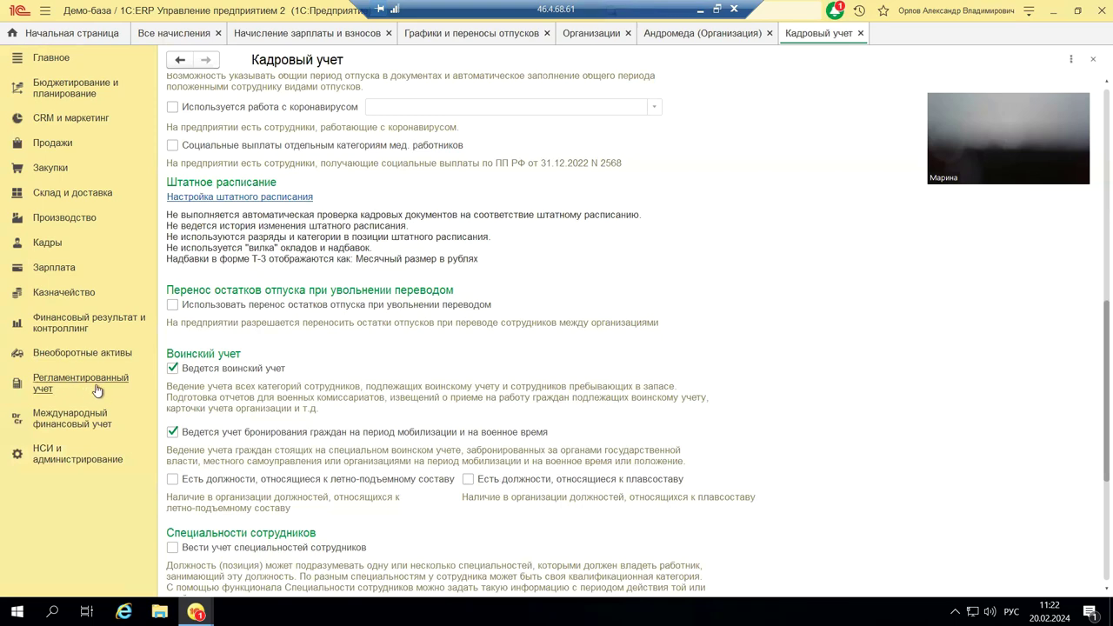
pyautogui.click(1093, 59)
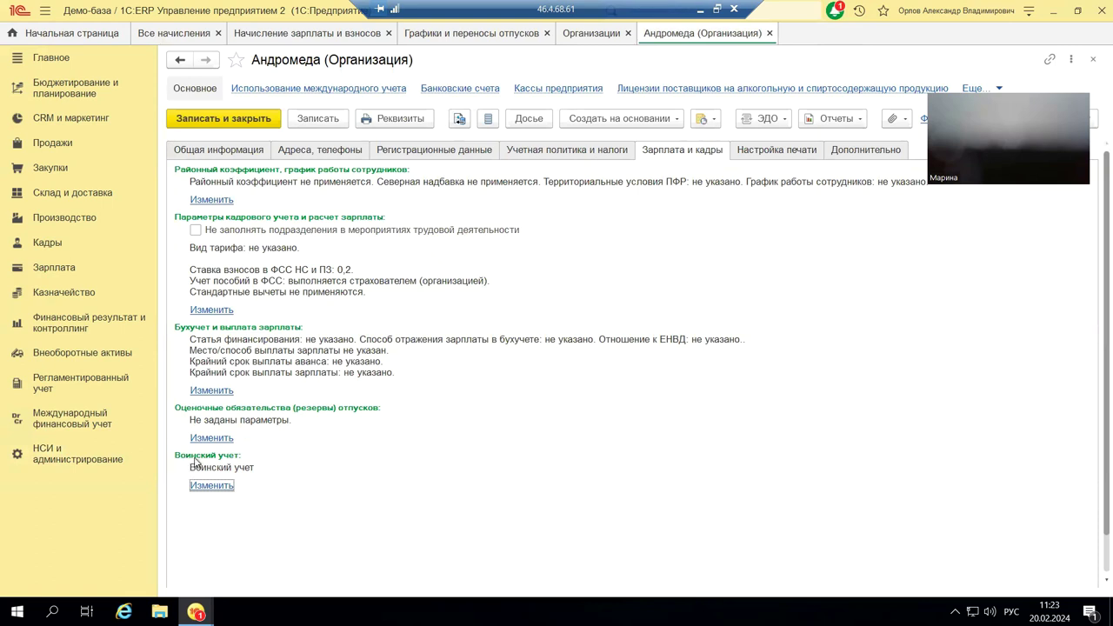
pyautogui.click(1093, 59)
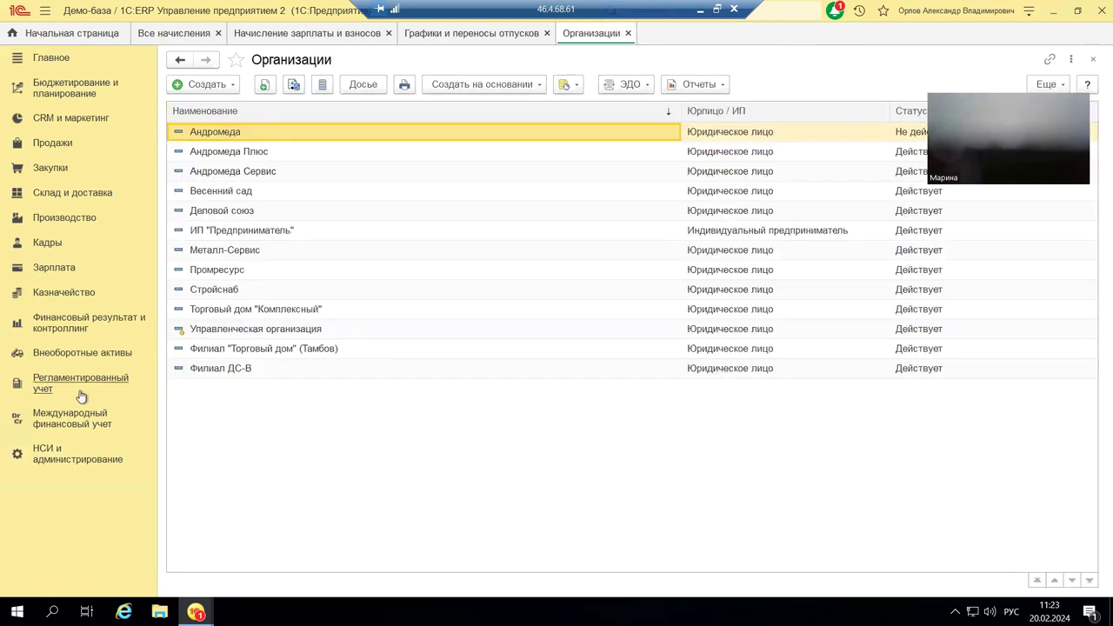
# - Look through the commands of the Зарплата and Кадры sections, and switch to the PowerPoint presentation on НДФЛ and insurance contributions
pyautogui.click(44, 273)
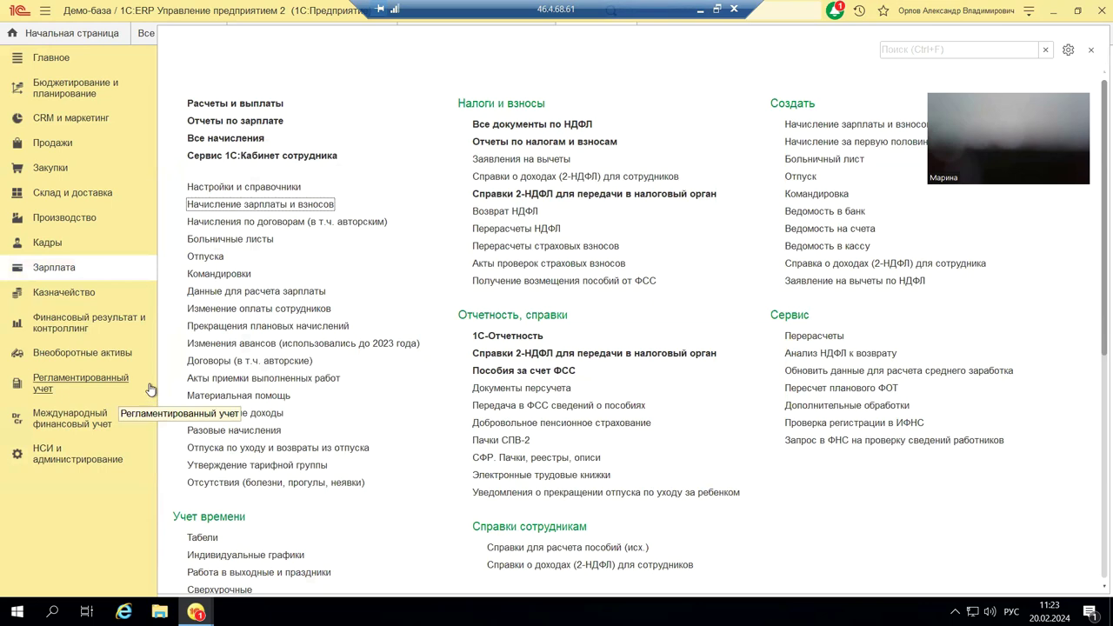
pyautogui.scroll(-6, 285, 341)
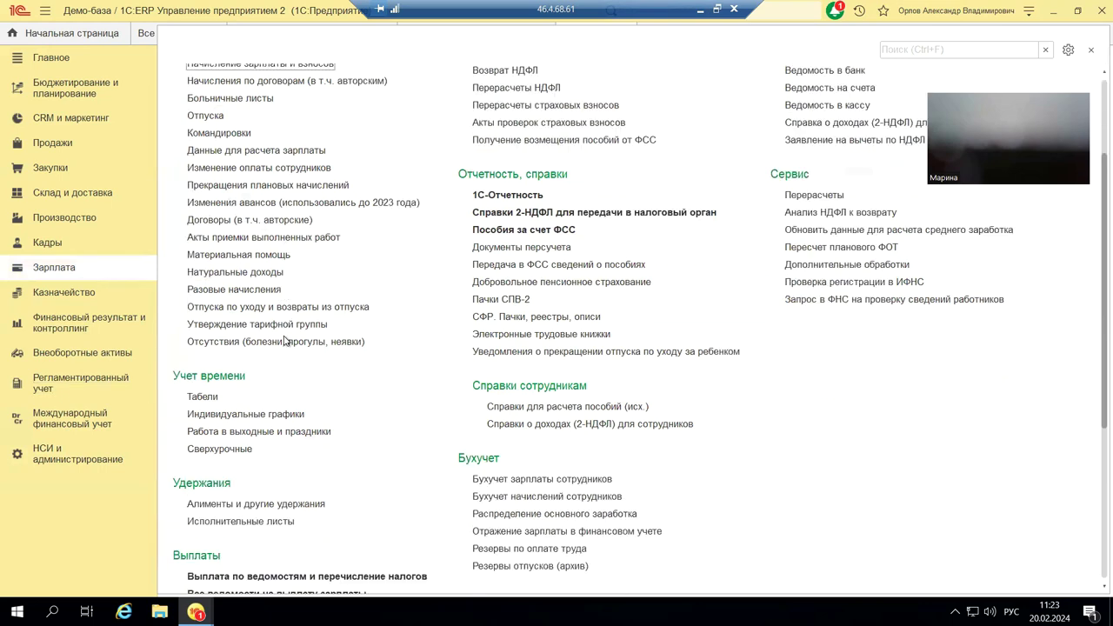
pyautogui.scroll(-3, 292, 339)
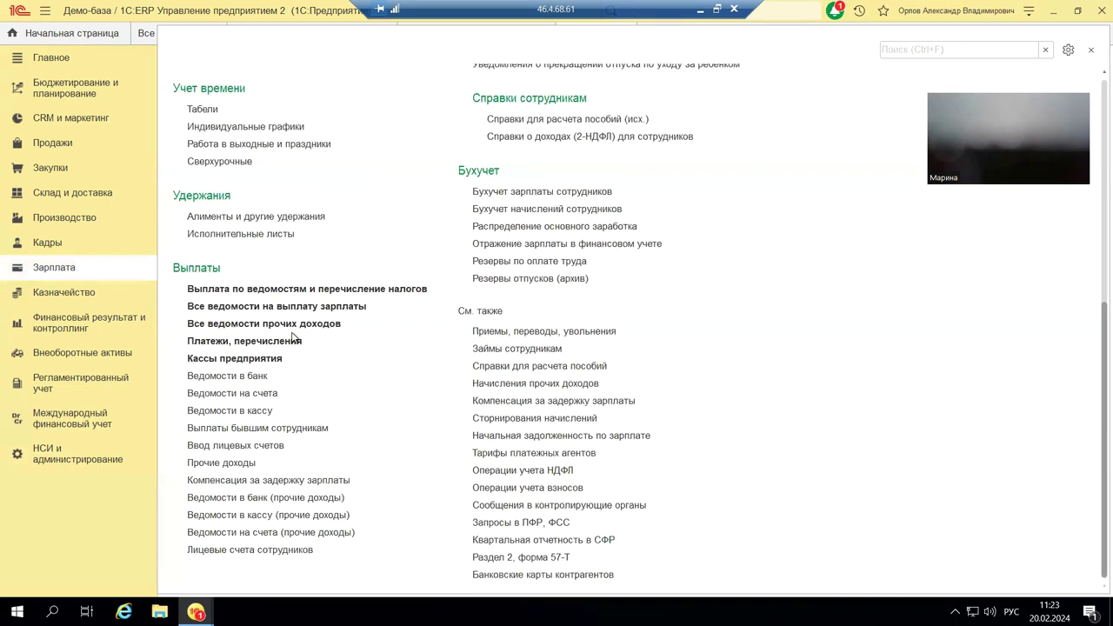
pyautogui.scroll(1, 294, 338)
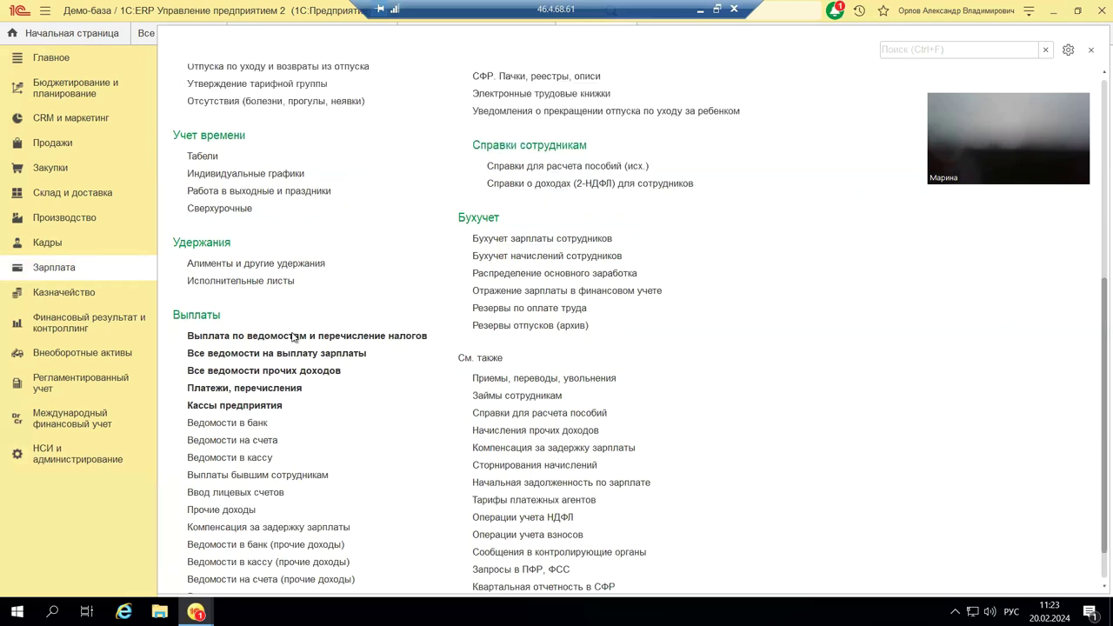
pyautogui.scroll(3, 294, 338)
pyautogui.scroll(5, 294, 338)
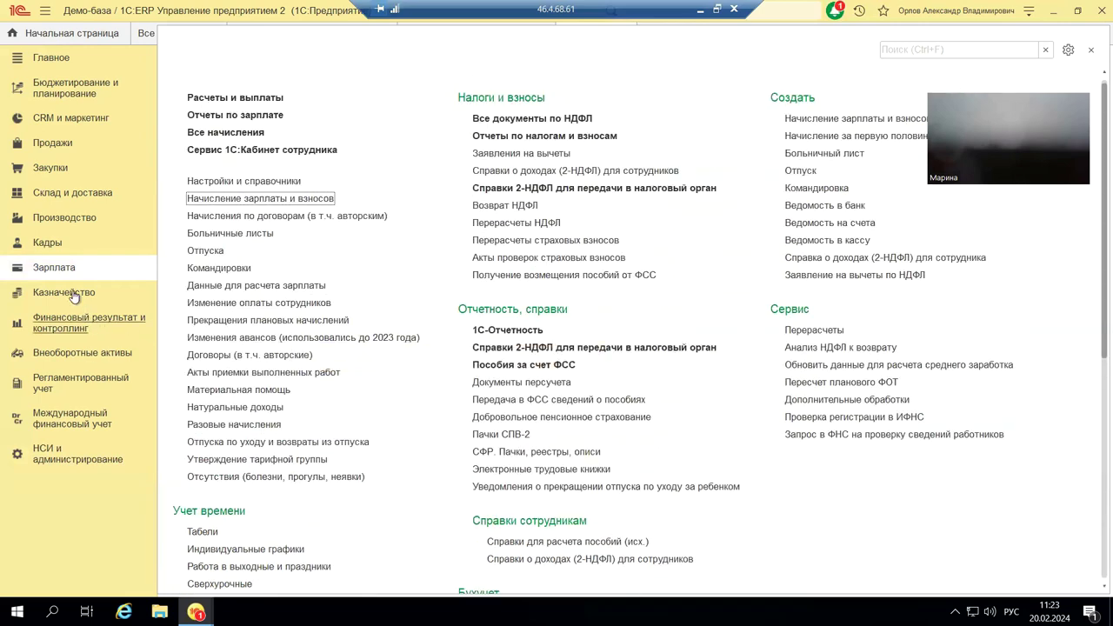
pyautogui.click(49, 245)
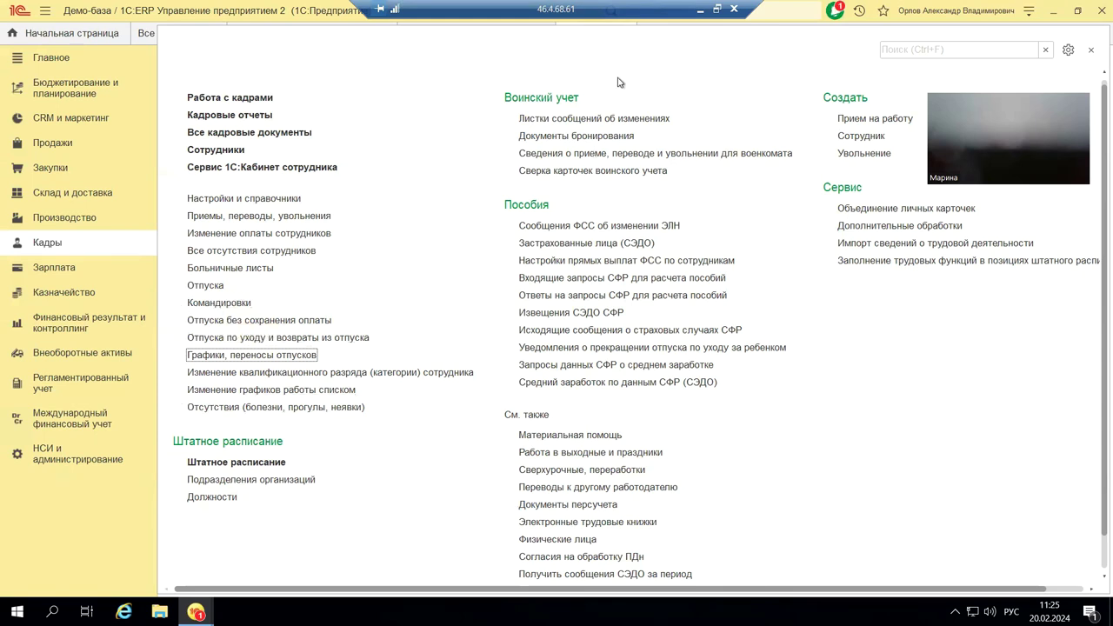
pyautogui.click(702, 9)
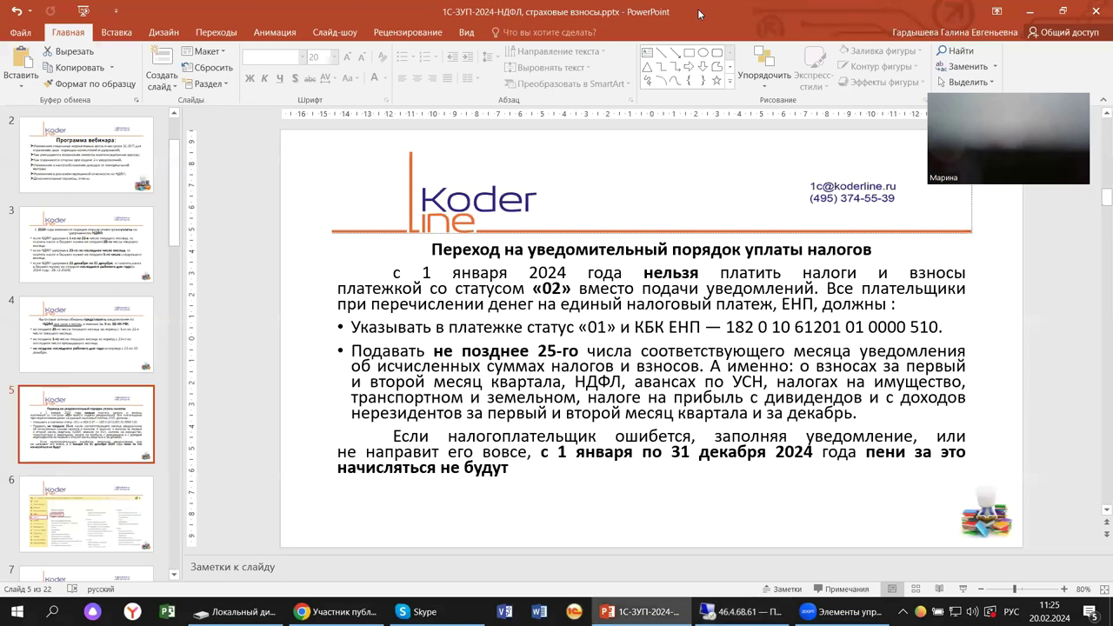
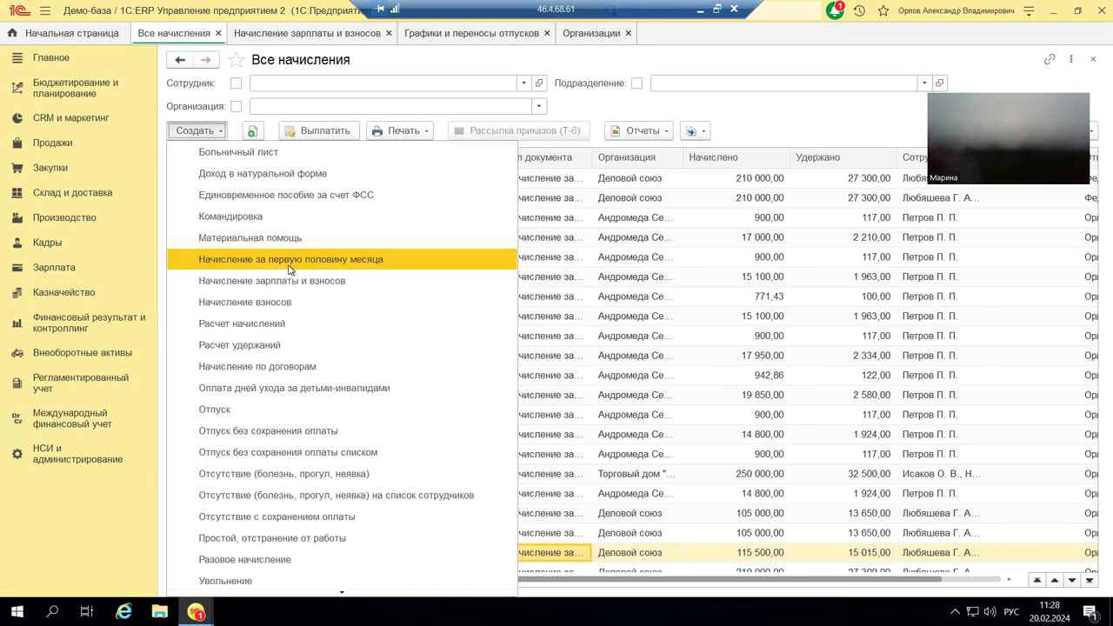
# - Start a Начисление за первую половину месяца document, try Андромеда Плюс and Деловой союз as the organization, and close it without saving
pyautogui.click(291, 265)
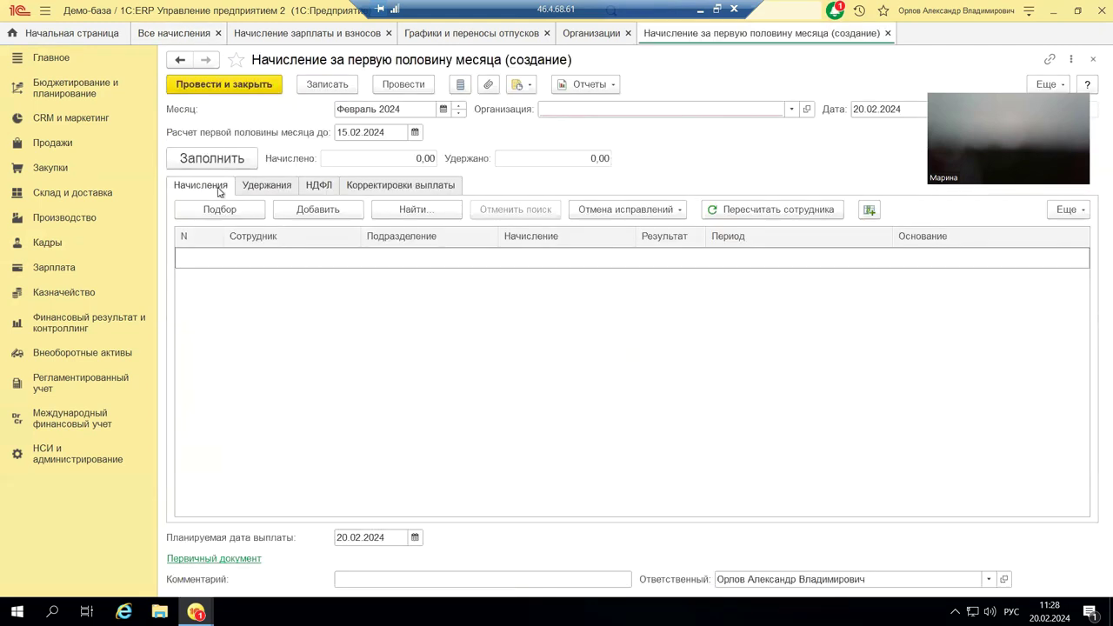
pyautogui.click(792, 109)
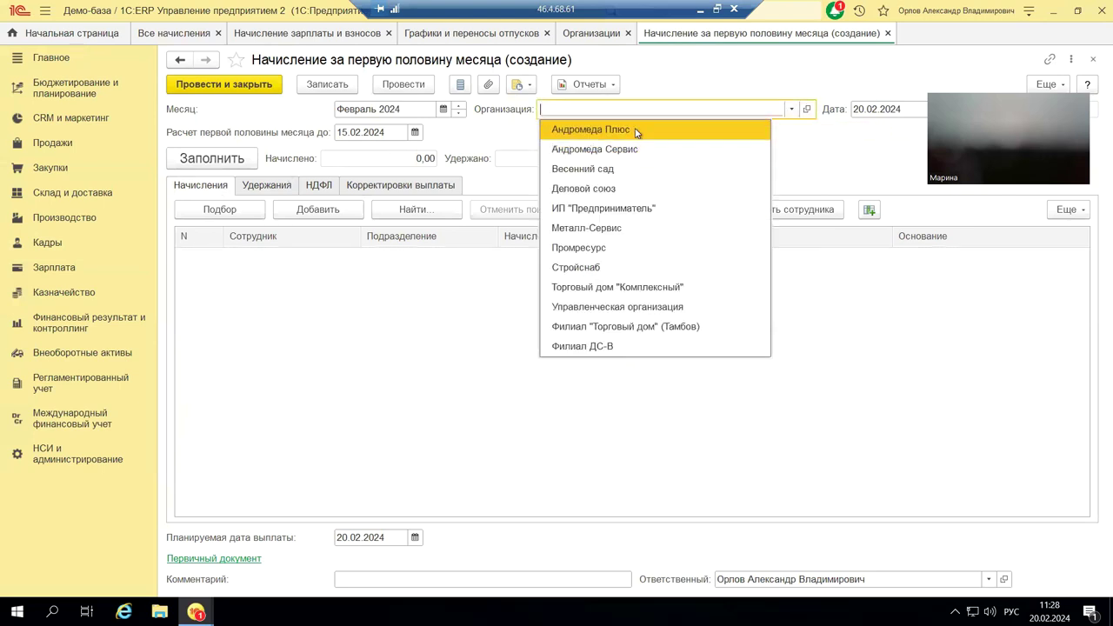
pyautogui.click(636, 130)
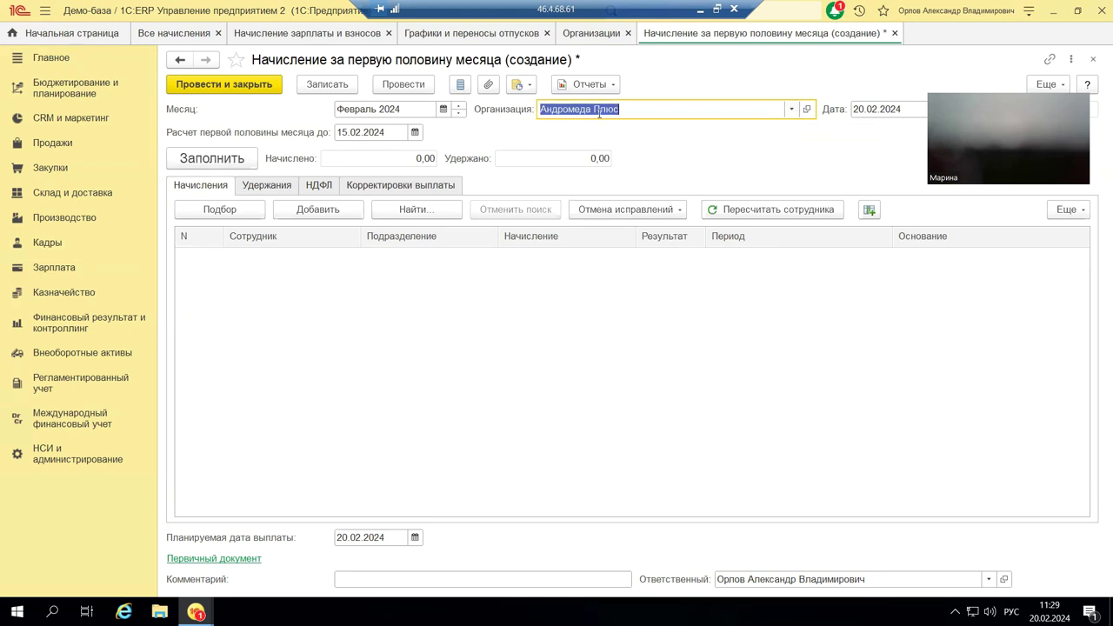
pyautogui.click(792, 109)
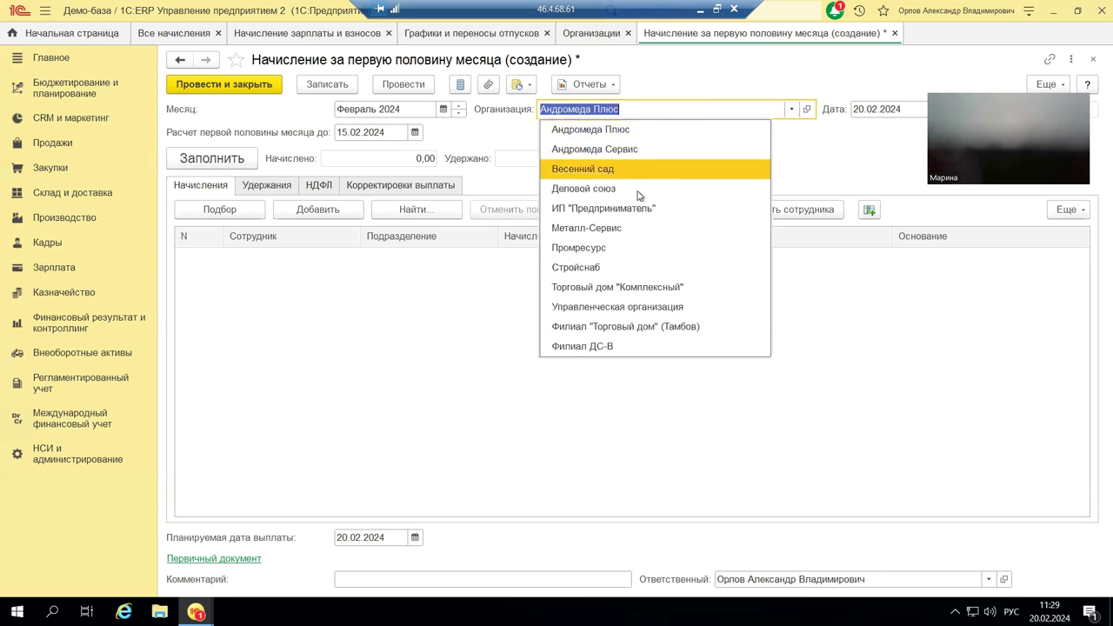
pyautogui.click(563, 191)
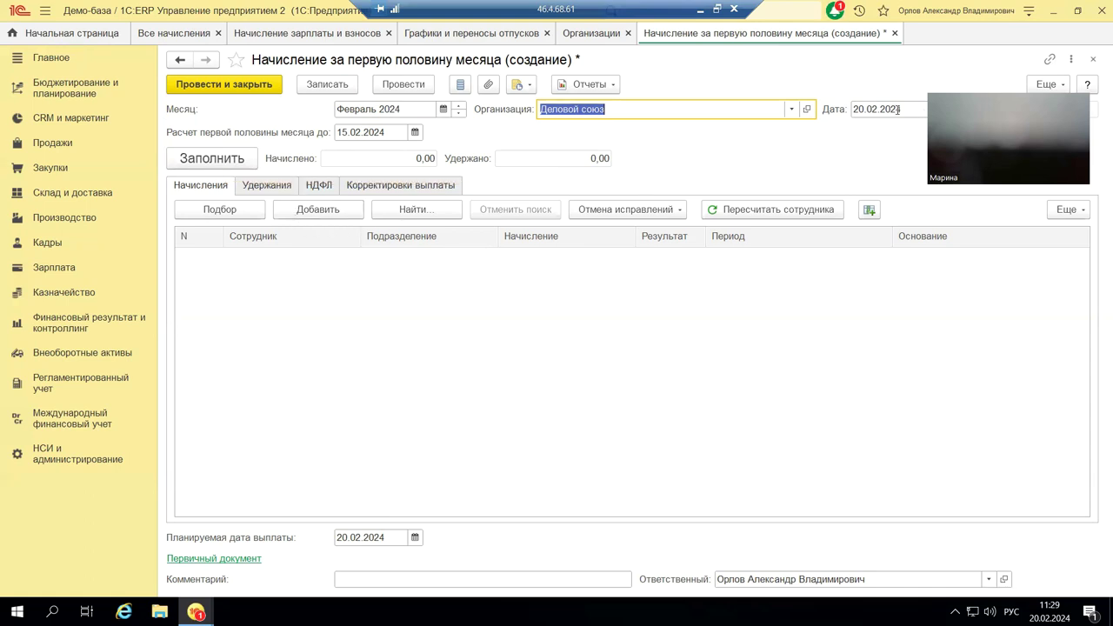
pyautogui.click(1094, 67)
pyautogui.click(633, 334)
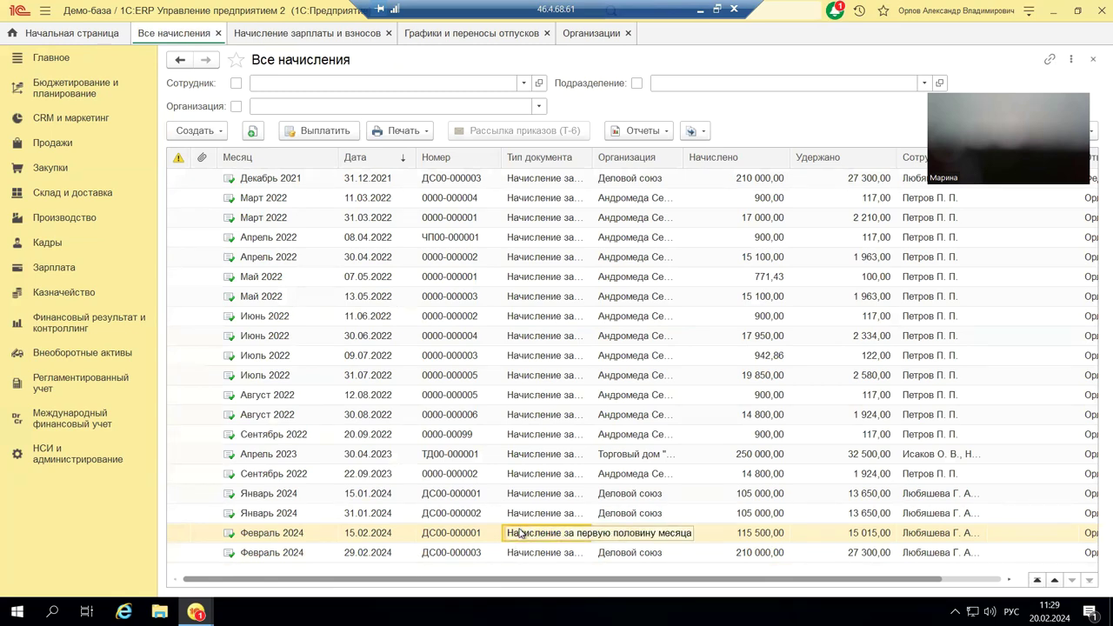
# - Open the Начисление зарплаты и взносов list in the Зарплата section and view which document types can be created there
pyautogui.click(52, 270)
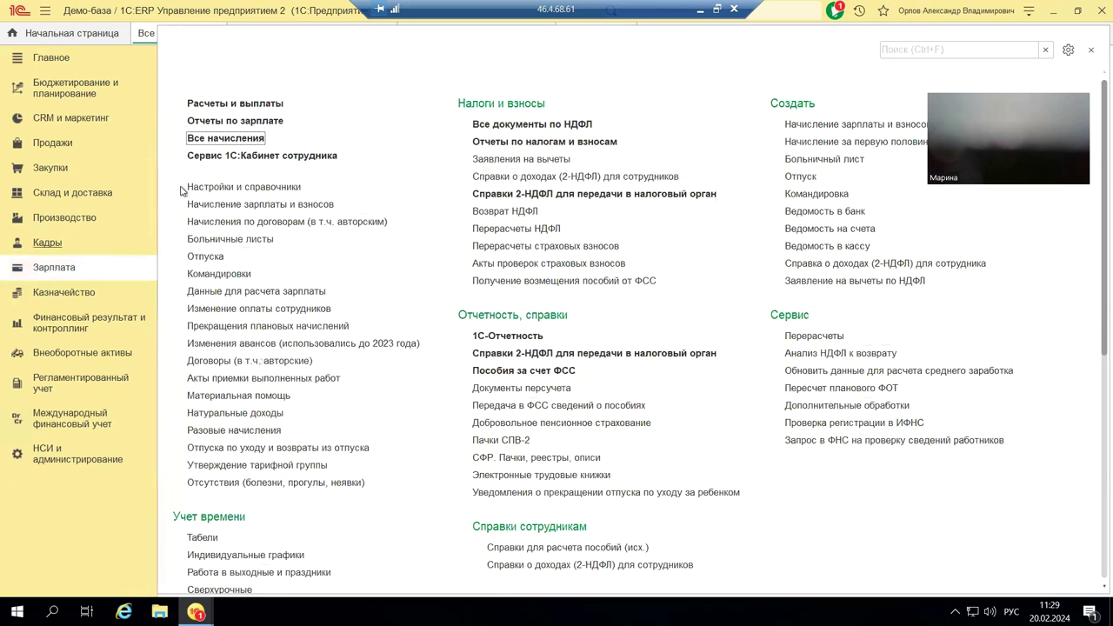
pyautogui.click(232, 207)
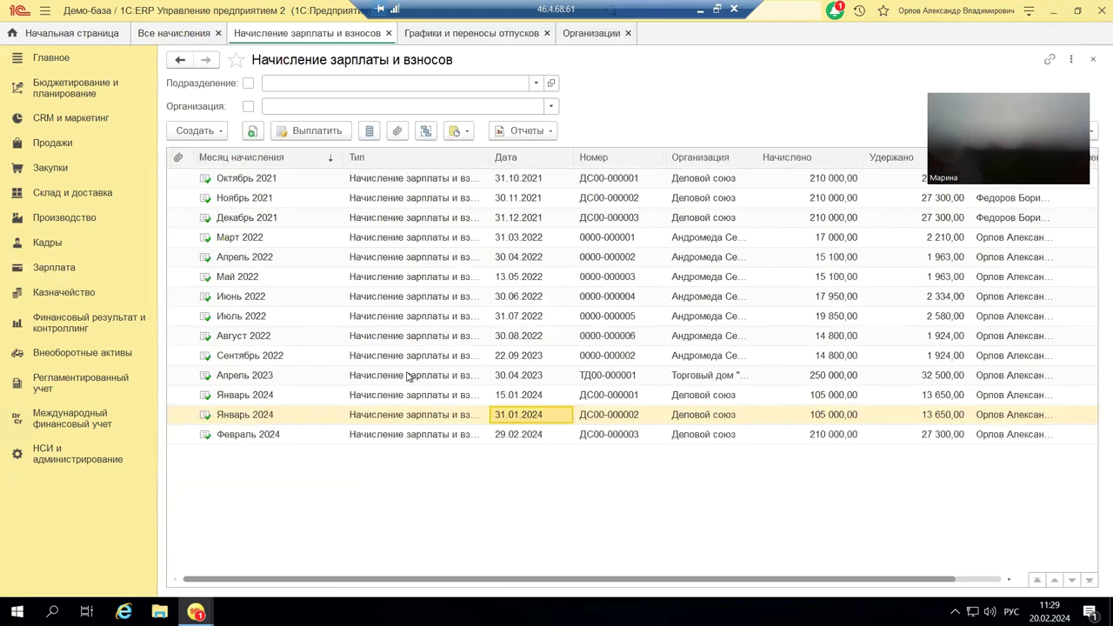
pyautogui.click(199, 134)
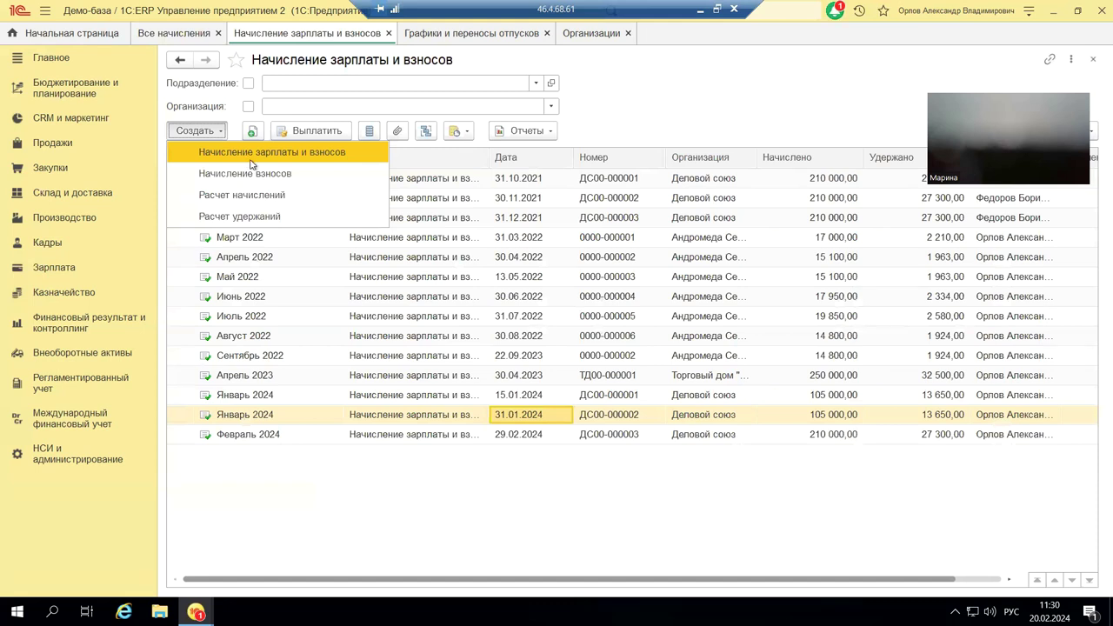
pyautogui.click(532, 434)
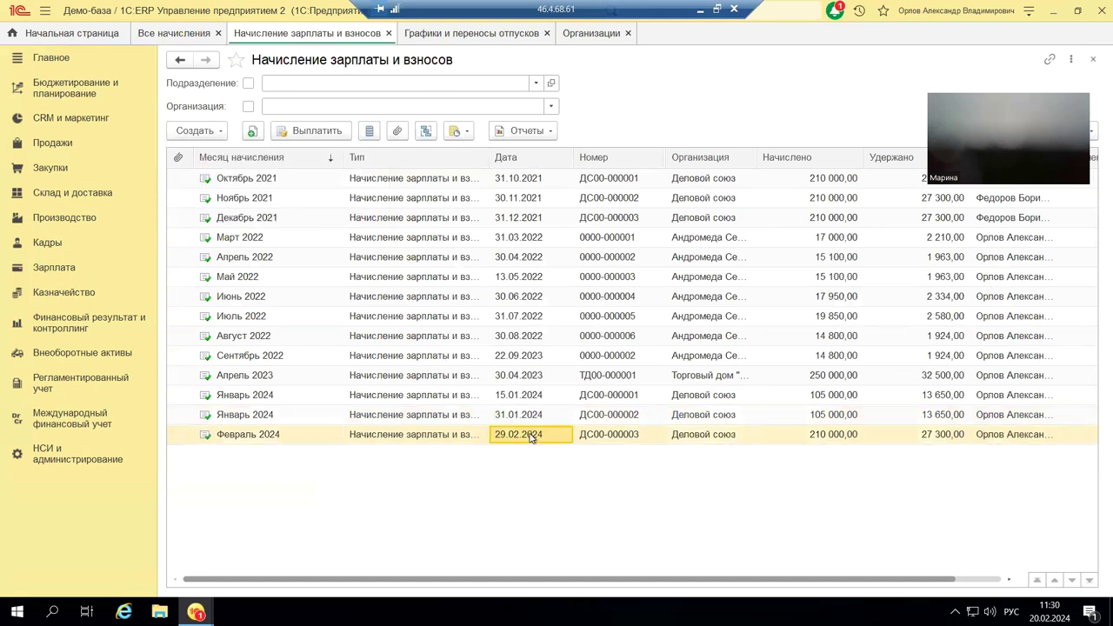
# - Examine the Деловой союз payroll document of 29.02.2024 and its filling options, close it unchanged, and switch to the PowerPoint presentation
pyautogui.doubleClick(525, 434)
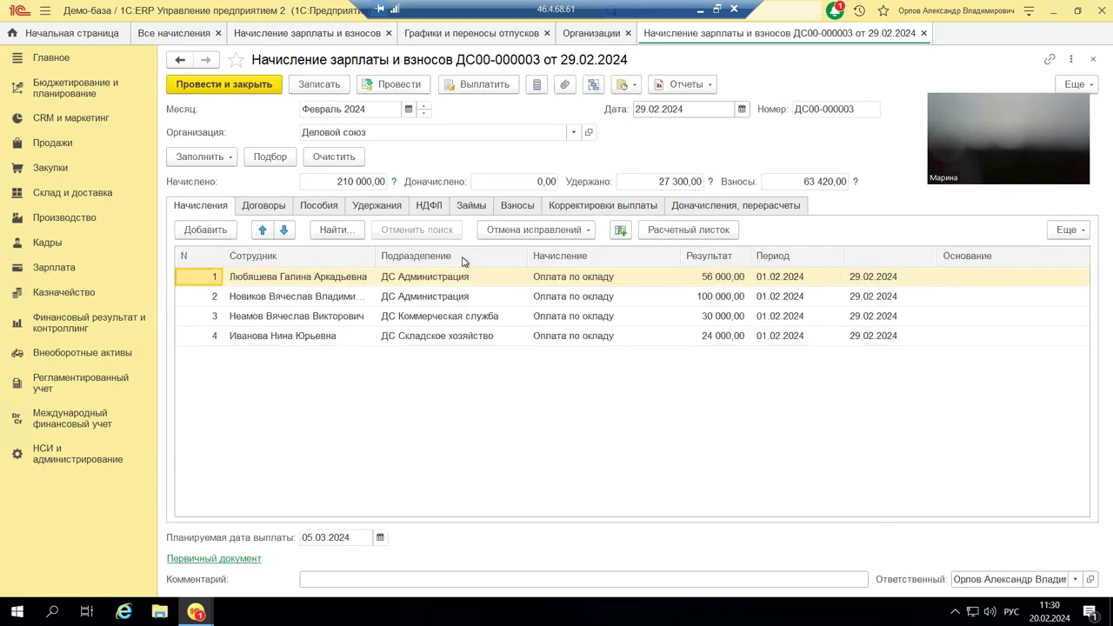
pyautogui.click(202, 160)
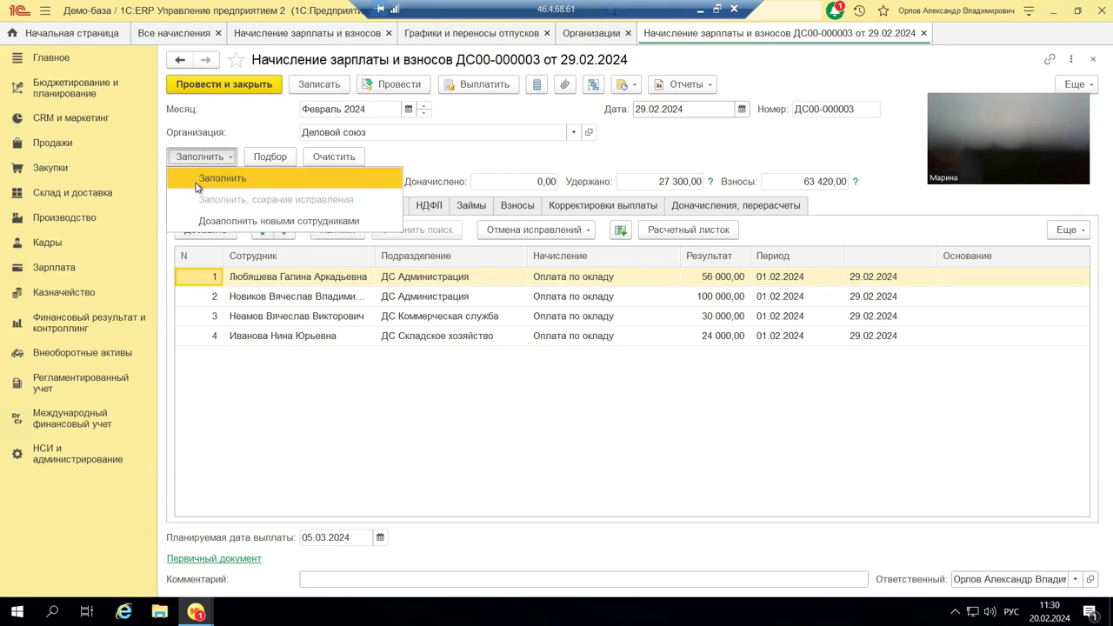
pyautogui.click(494, 381)
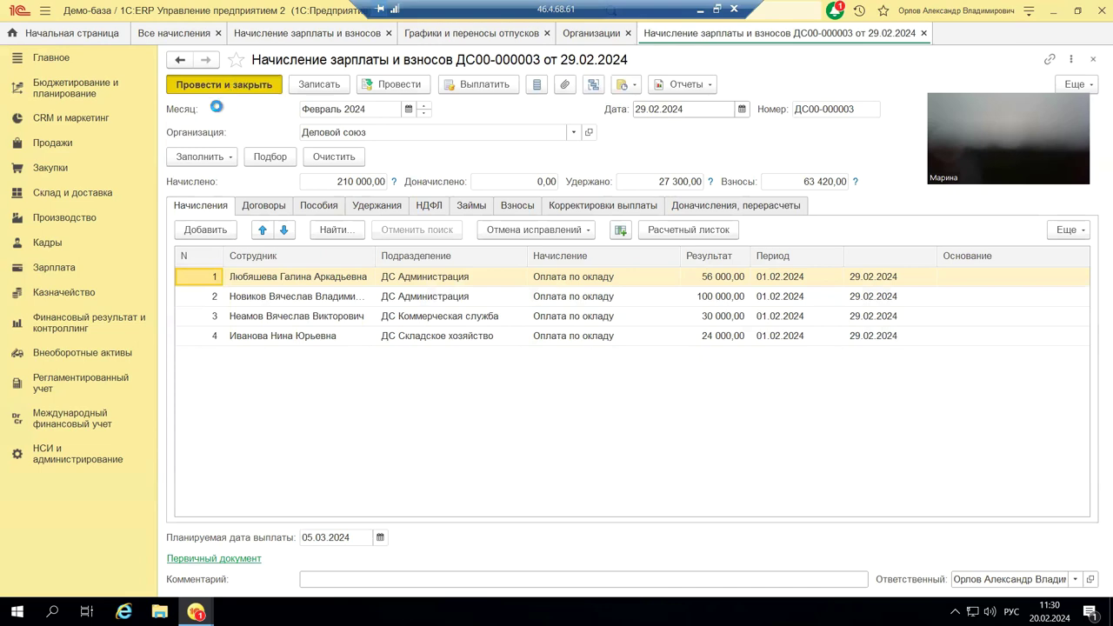
pyautogui.press('Escape')
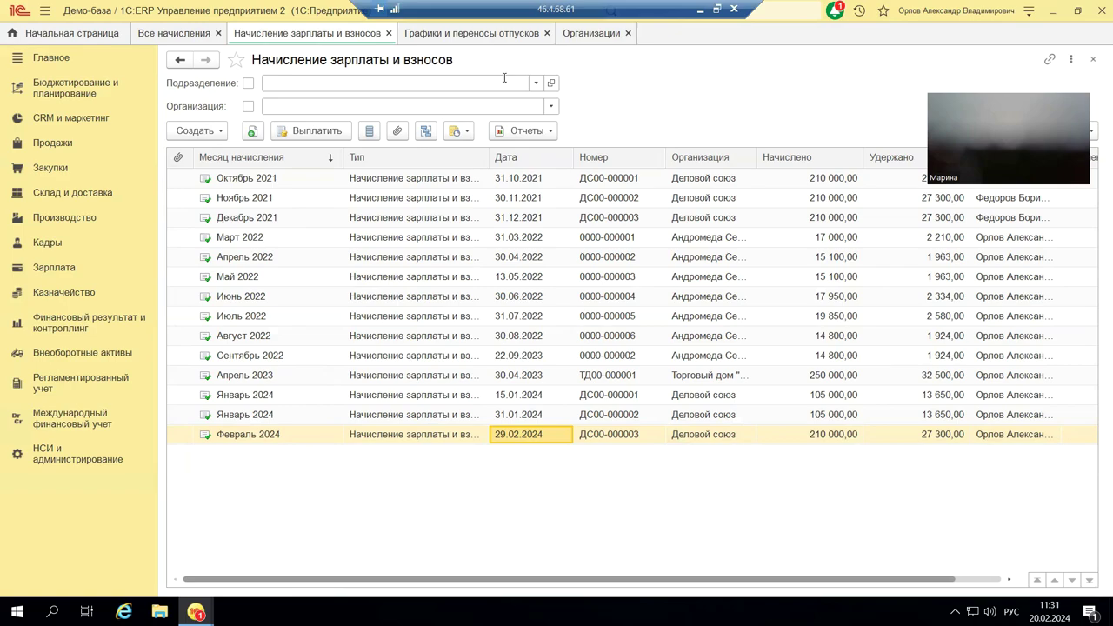
pyautogui.click(700, 10)
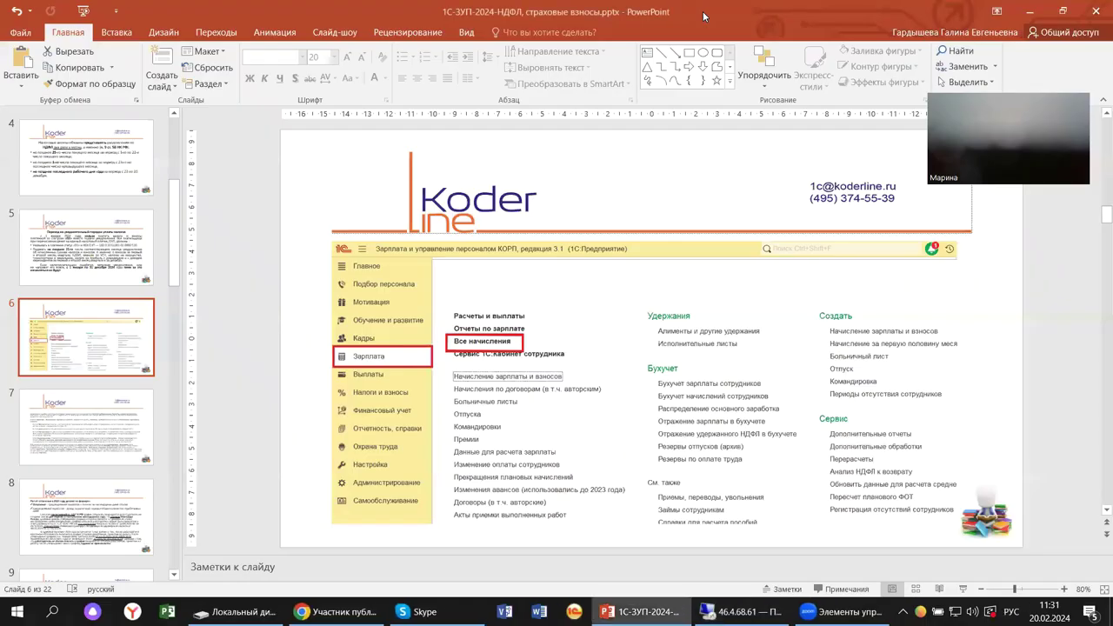
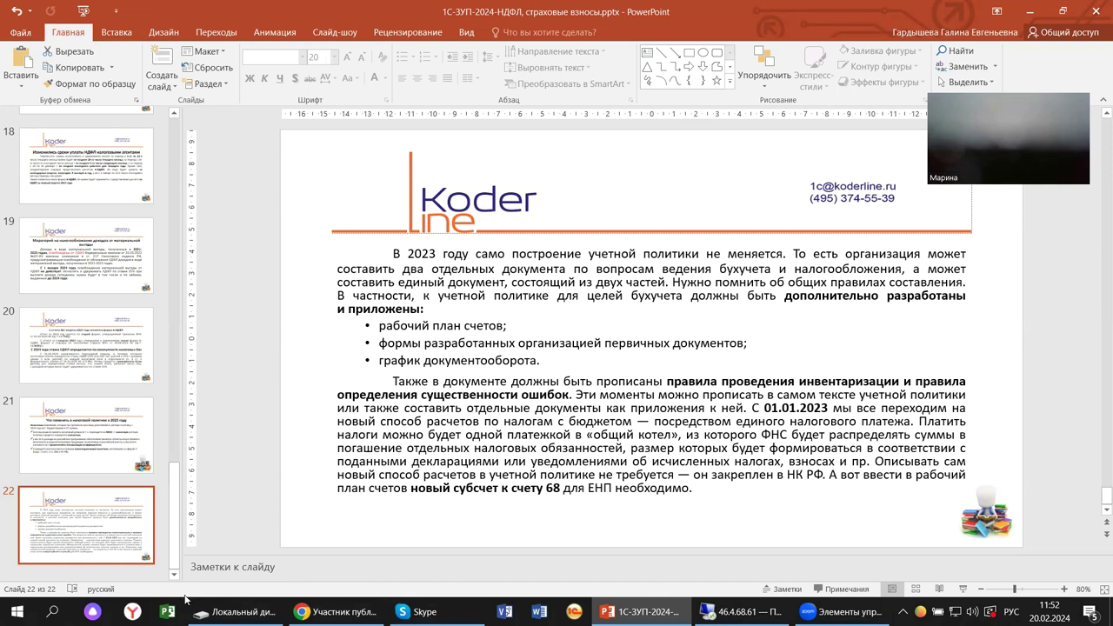
# - Return to the remote 1C:ERP session and view the commands of the Кадры and Зарплата sections
pyautogui.moveTo(198, 609)
pyautogui.moveTo(739, 612)
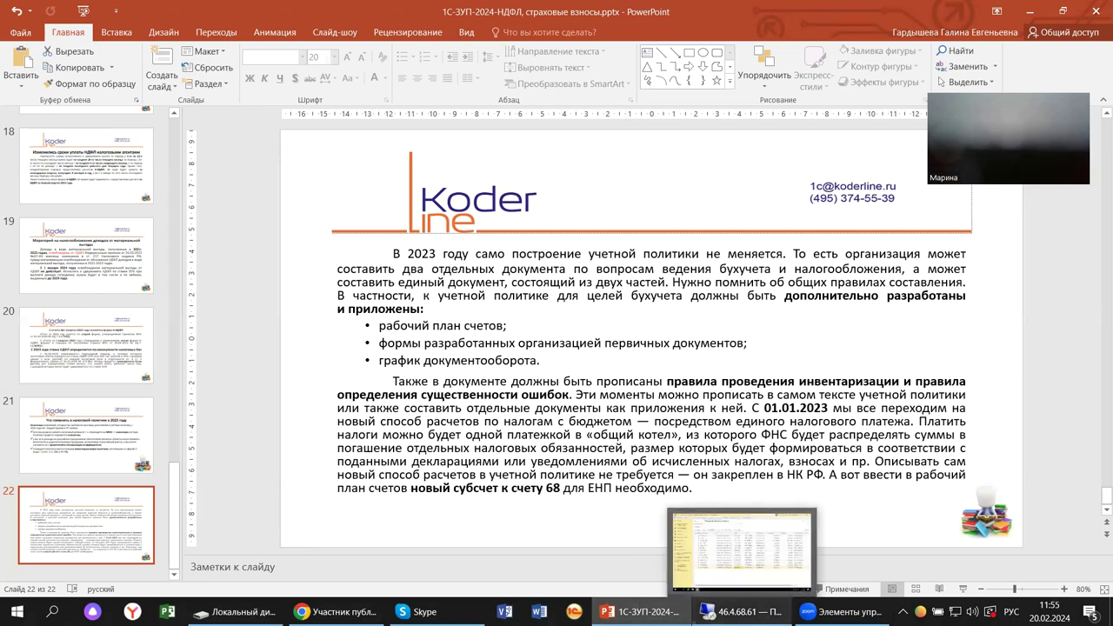
pyautogui.click(739, 611)
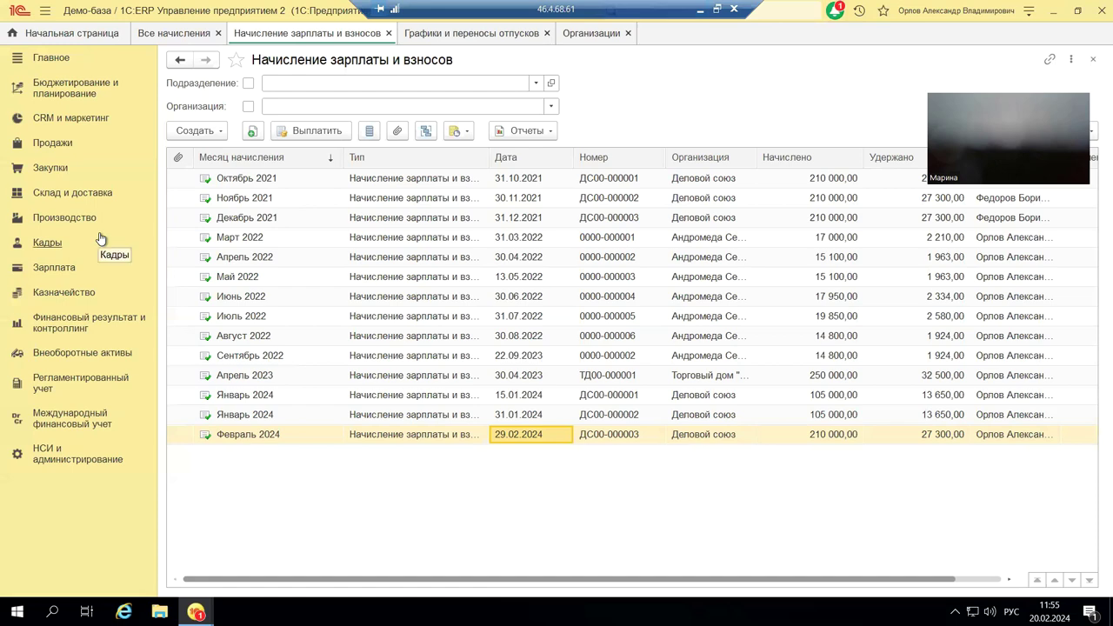
pyautogui.click(43, 248)
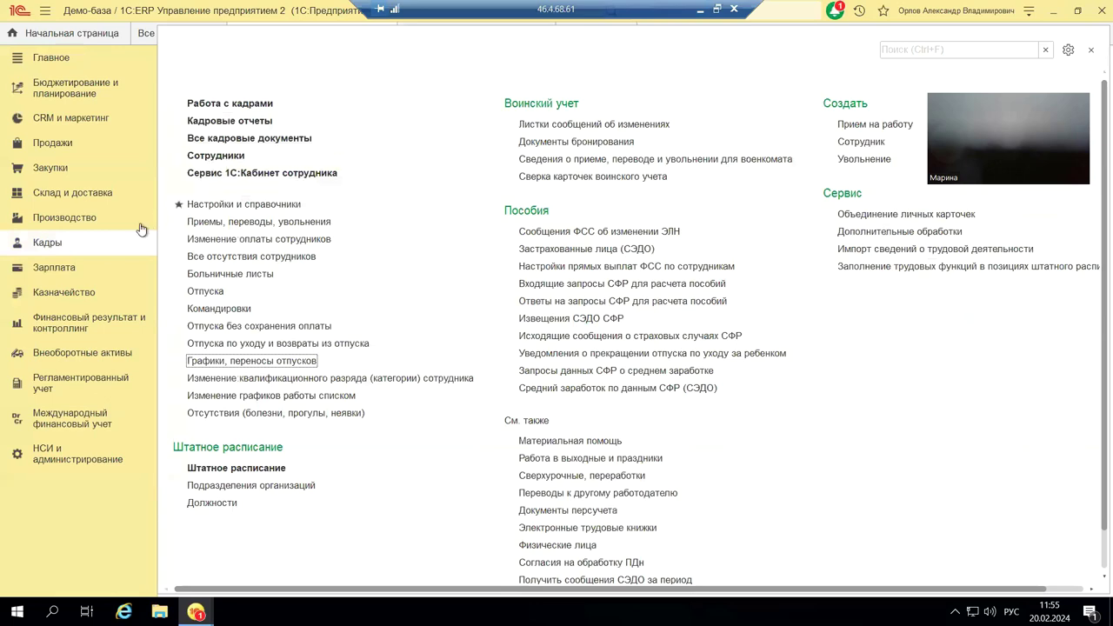
pyautogui.click(73, 270)
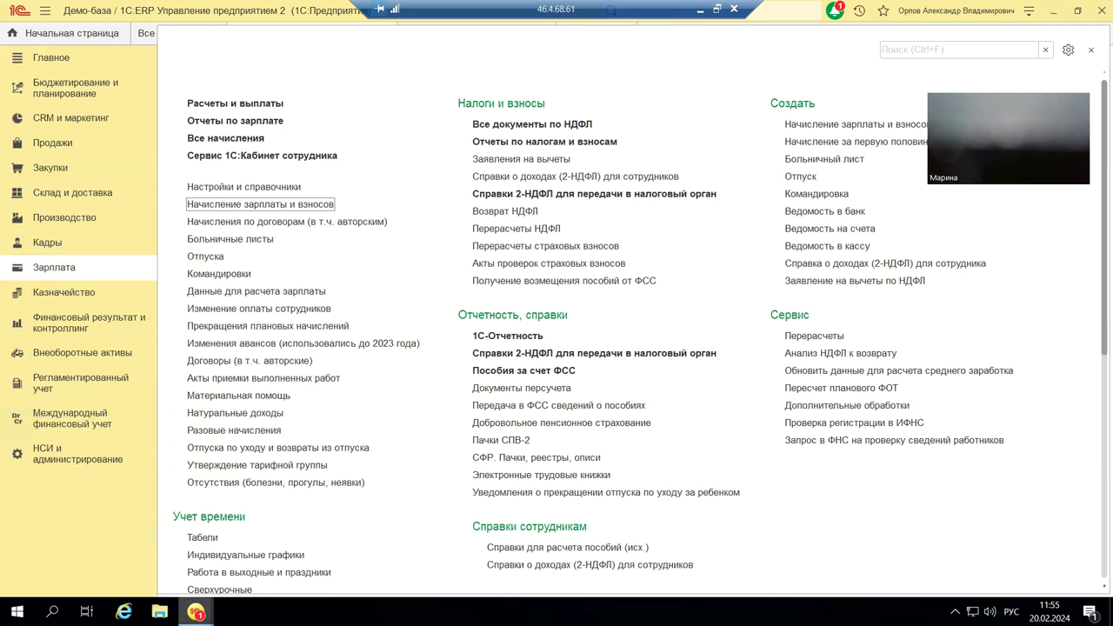
# - Switch to Зарплата и управление персоналом КОРП and view the commands of its Кадры, Зарплата and Отчетность, справки sections
pyautogui.moveTo(196, 612)
pyautogui.click(182, 566)
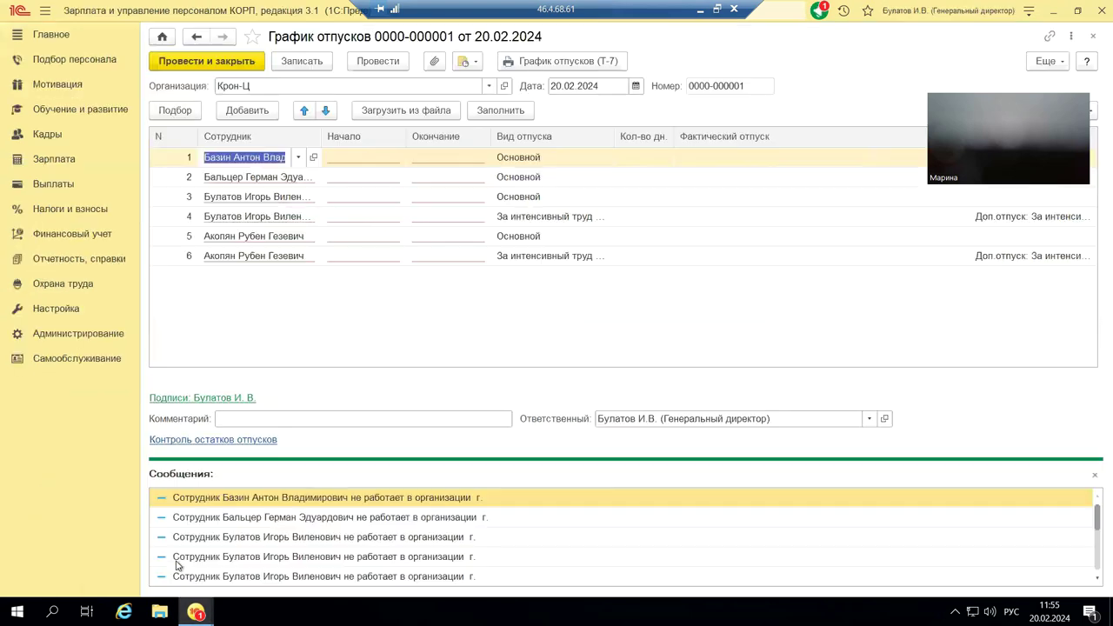
pyautogui.click(35, 139)
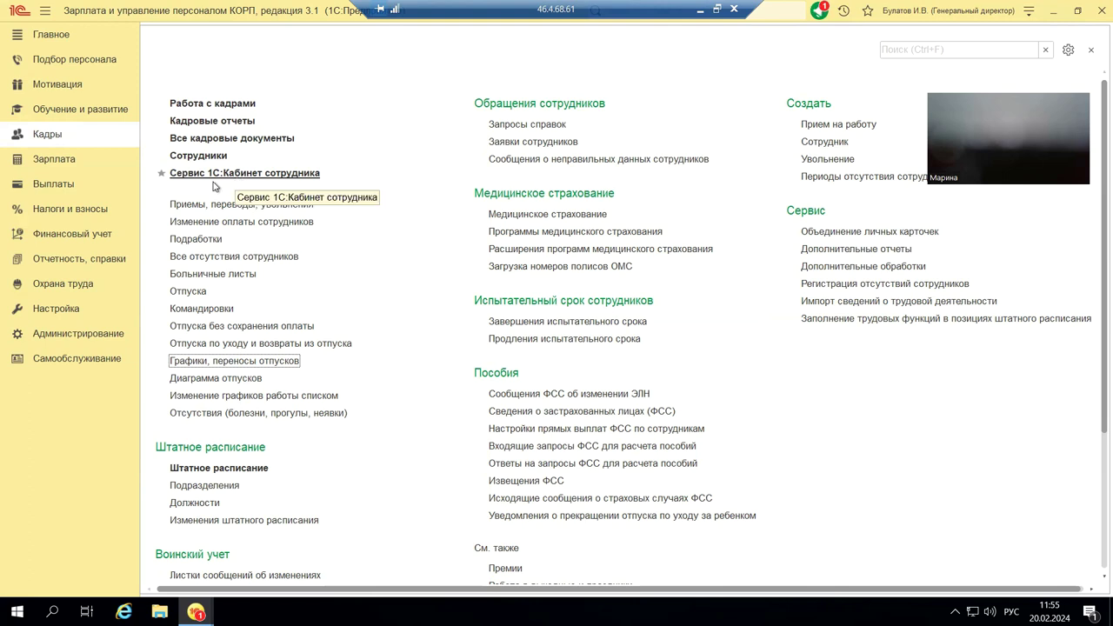
pyautogui.click(44, 170)
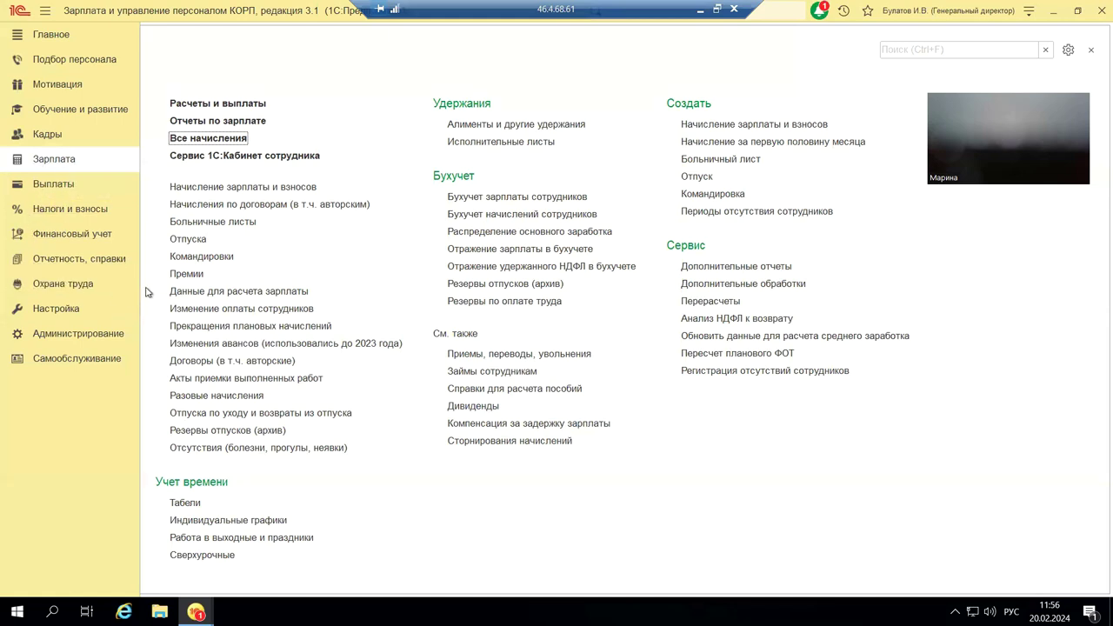
pyautogui.click(74, 265)
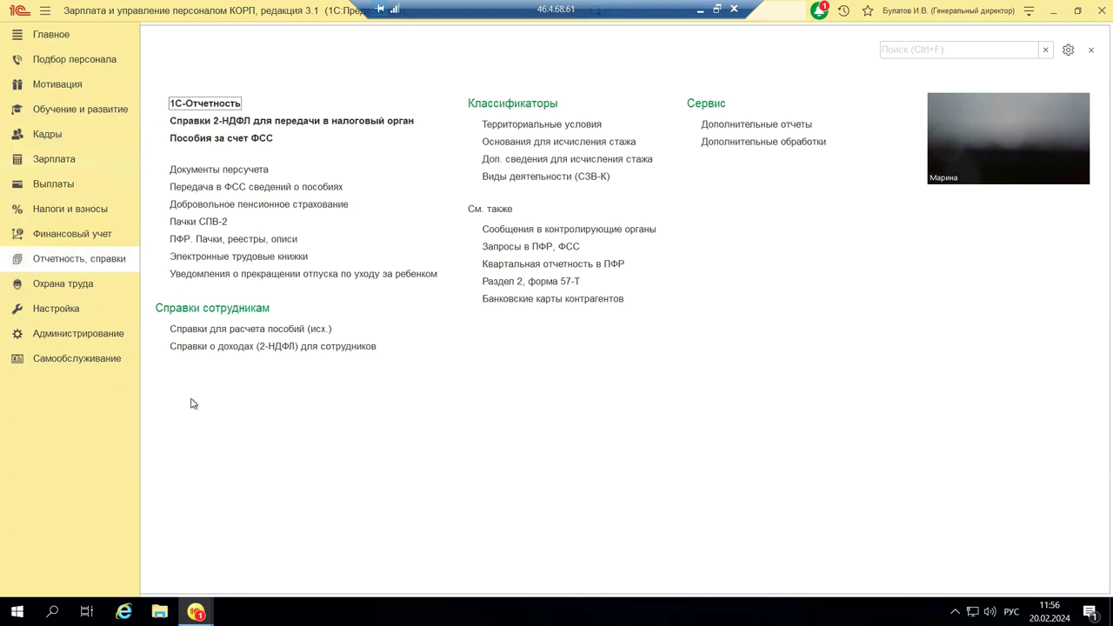
# - Switch to the 1C:ERP demo base and open 1С-Отчетность from the reporting commands of the Зарплата section
pyautogui.moveTo(196, 612)
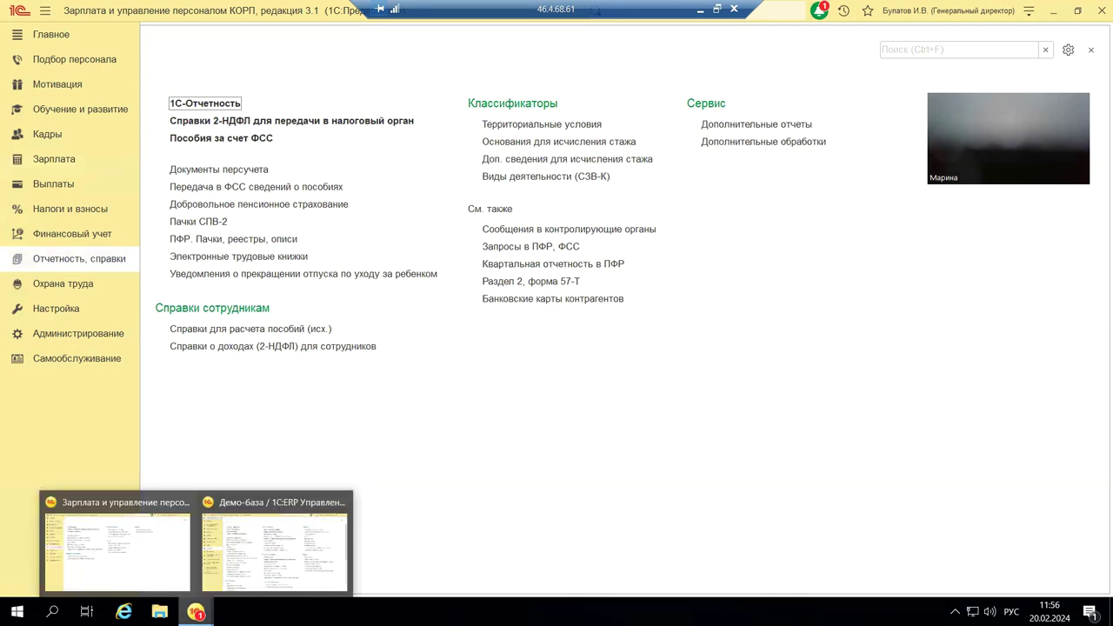
pyautogui.click(239, 574)
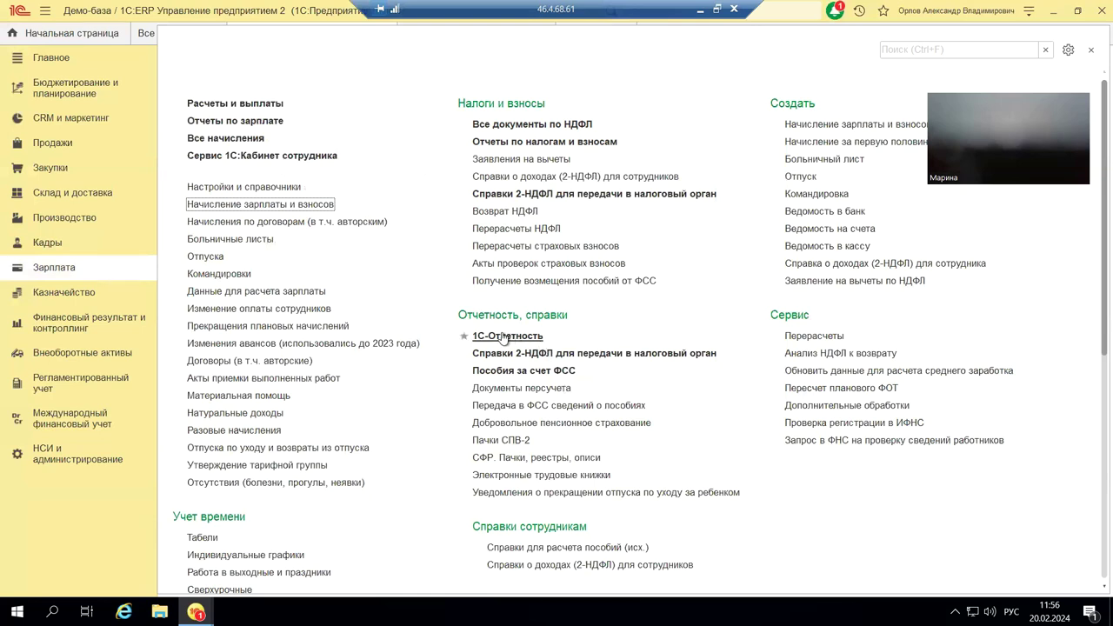
pyautogui.click(464, 336)
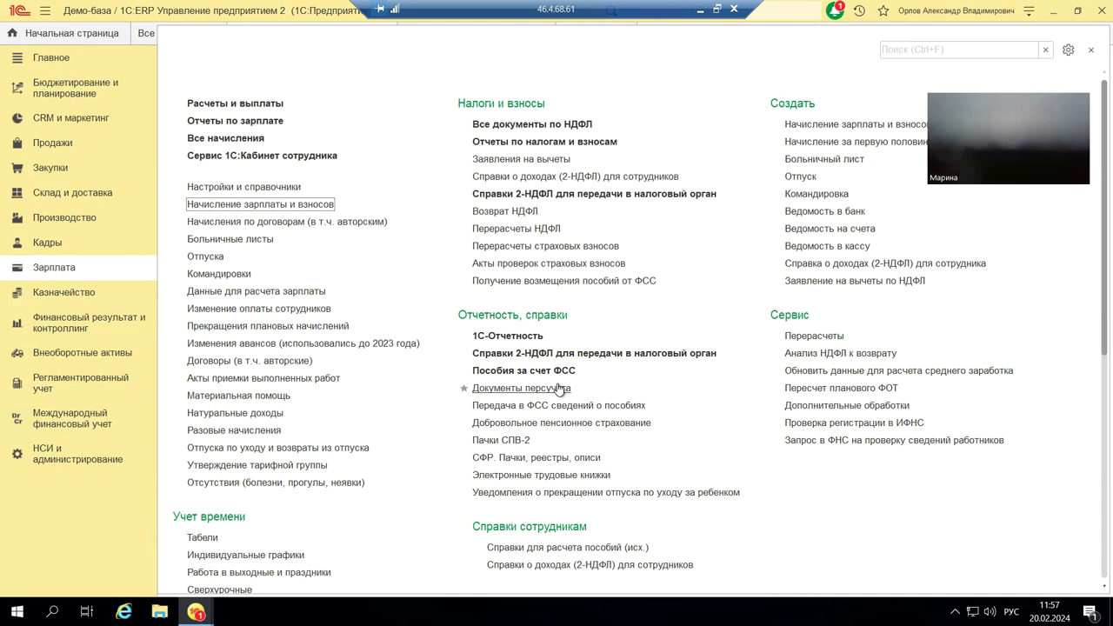
pyautogui.click(498, 339)
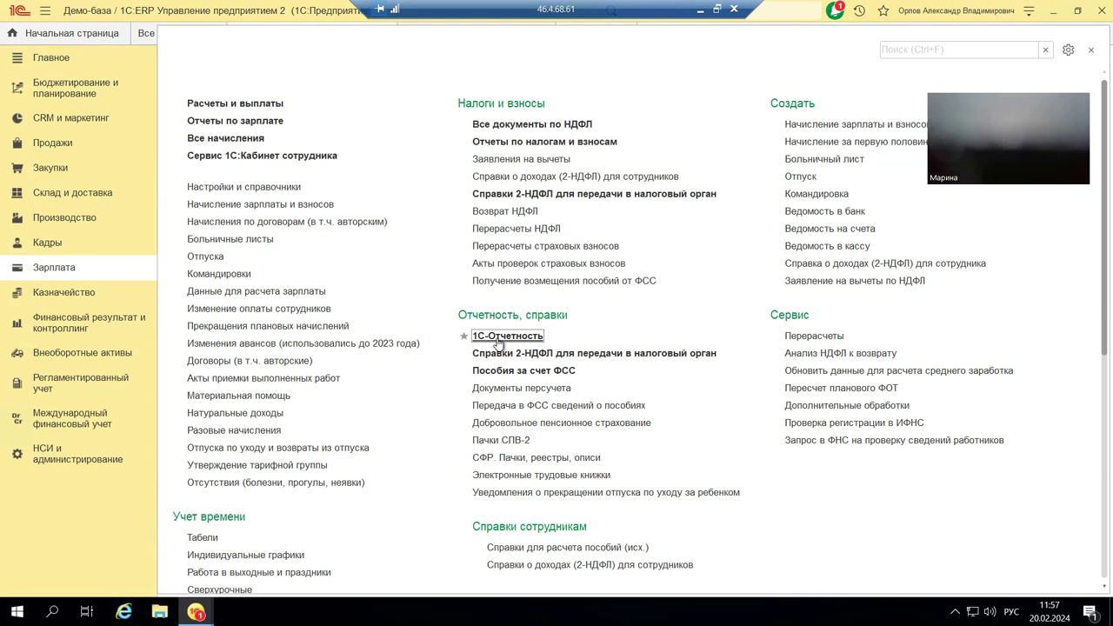
pyautogui.click(497, 340)
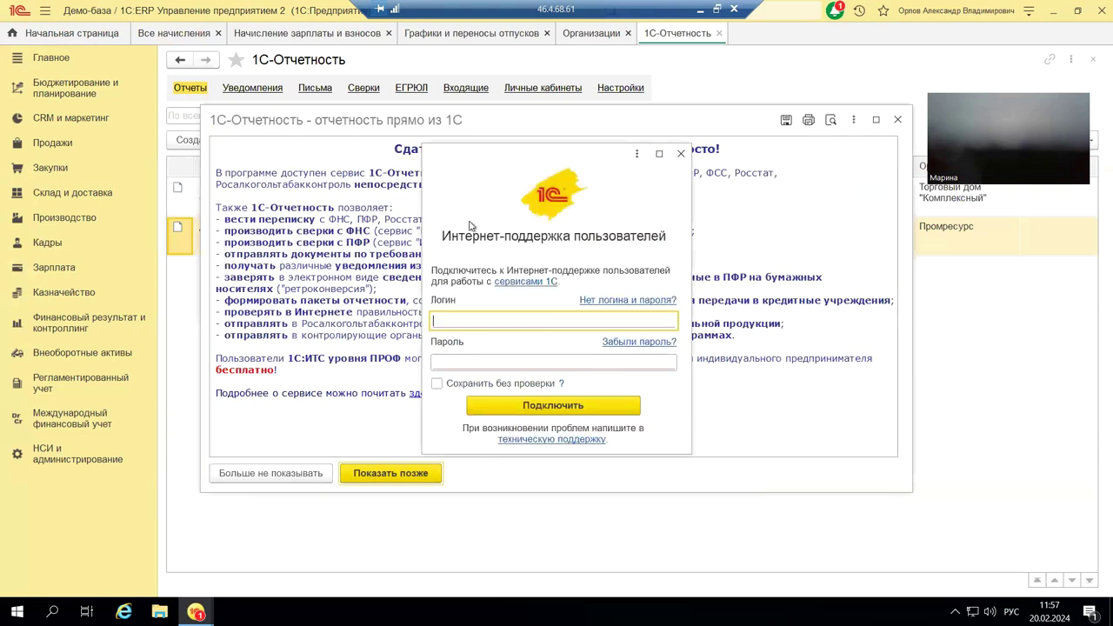
# - Dismiss the Интернет-поддержка login and the 1С-Отчетность introduction, and show the Личные кабинеты list
pyautogui.click(682, 155)
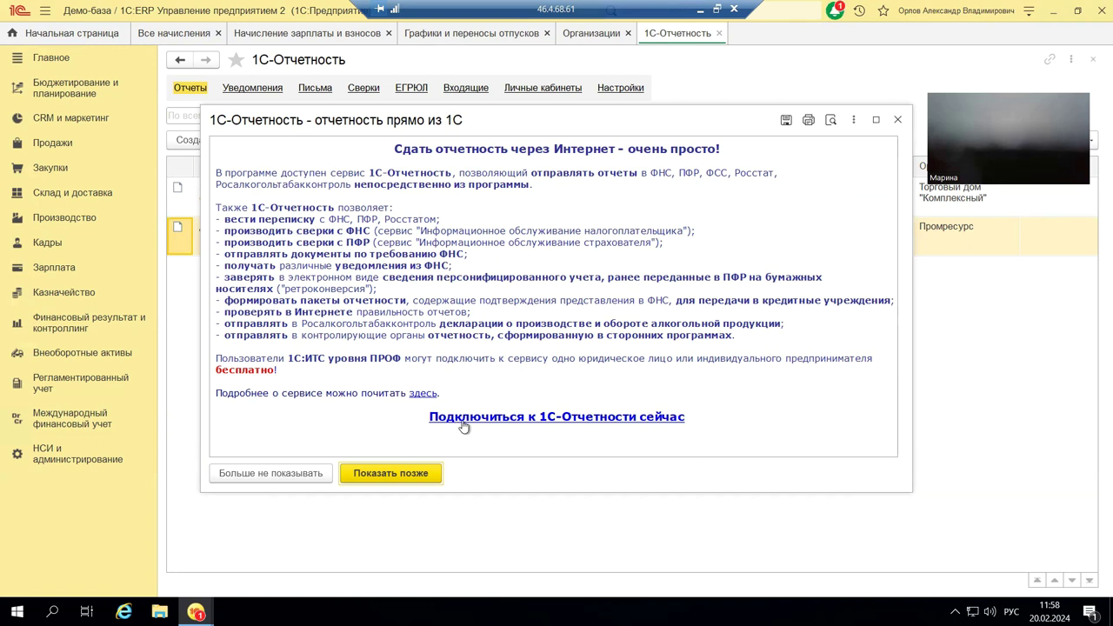
pyautogui.click(900, 120)
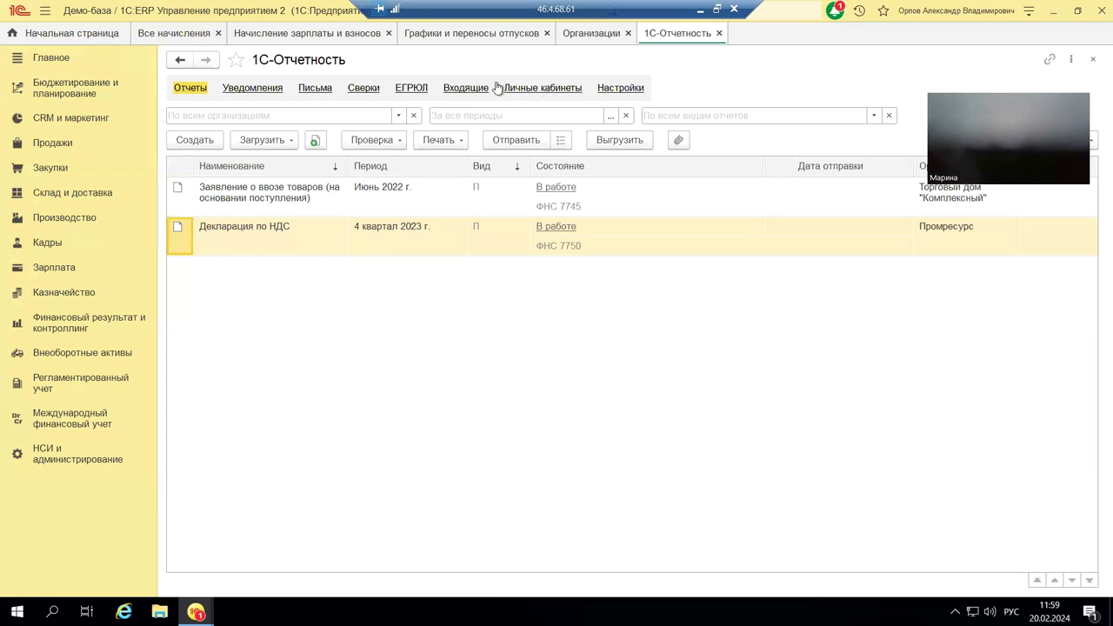
pyautogui.click(557, 92)
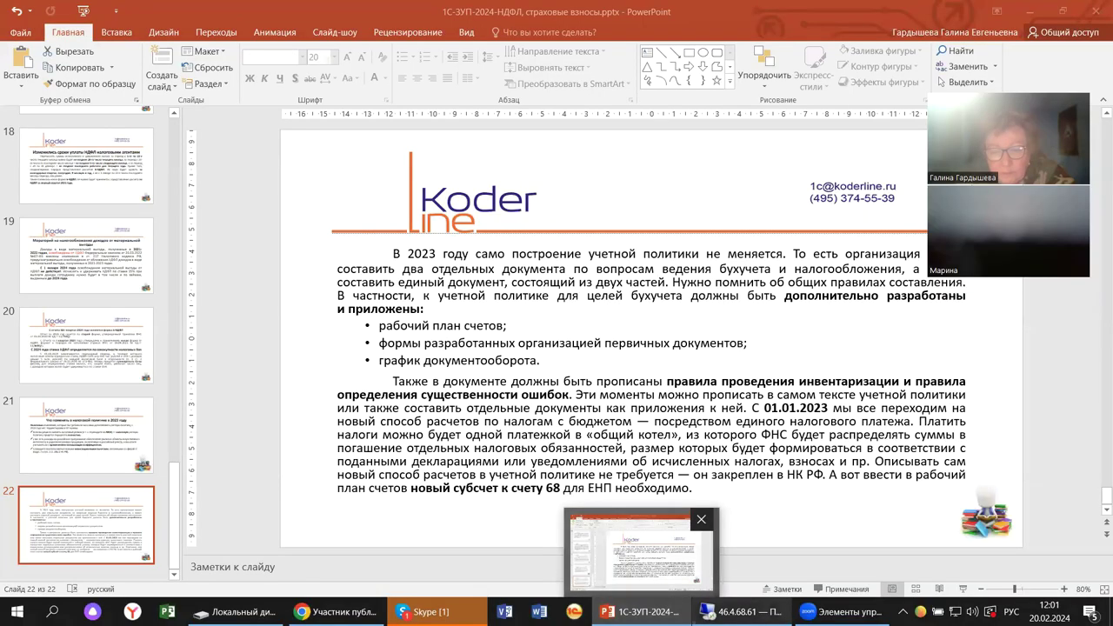
# - Return to the remote session, switch from Зарплата и управление персоналом КОРП to 1C:ERP and view the Зарплата section's commands
pyautogui.click(744, 612)
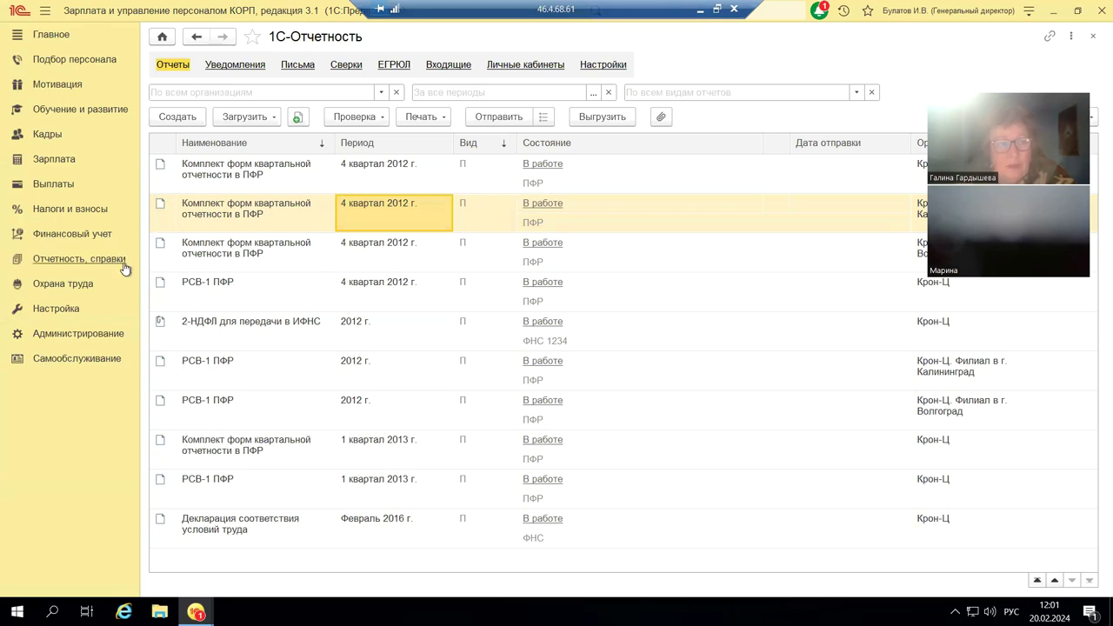
pyautogui.moveTo(184, 594)
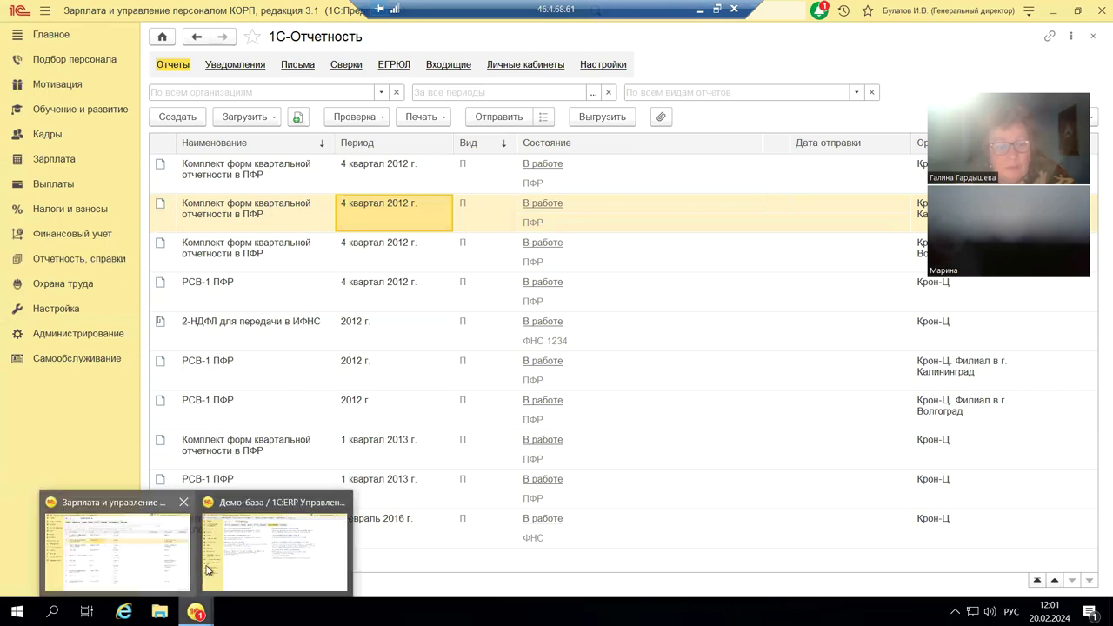
pyautogui.click(209, 570)
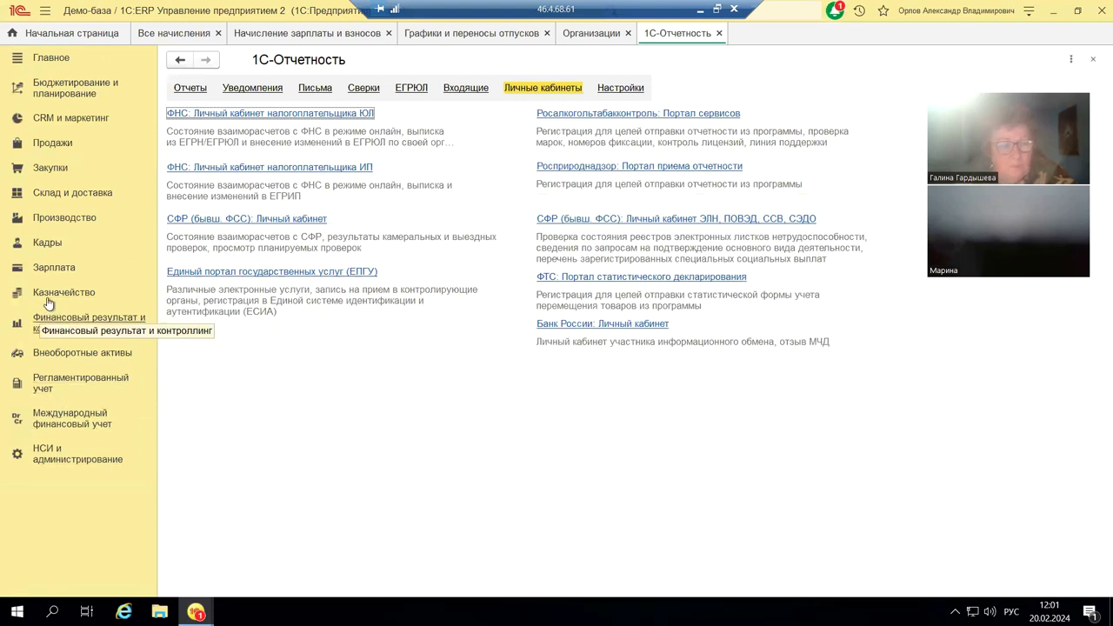
pyautogui.click(62, 271)
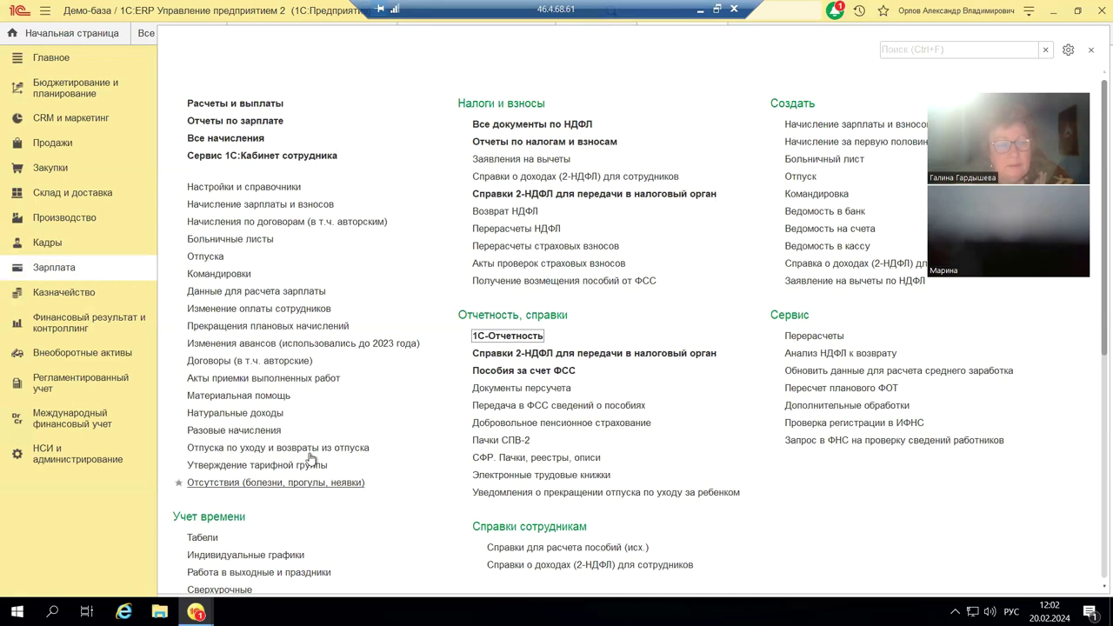
# - View Личный кабинет ЕНС from the Регламентированный учет section for the organization Андромеда, and close it
pyautogui.click(105, 386)
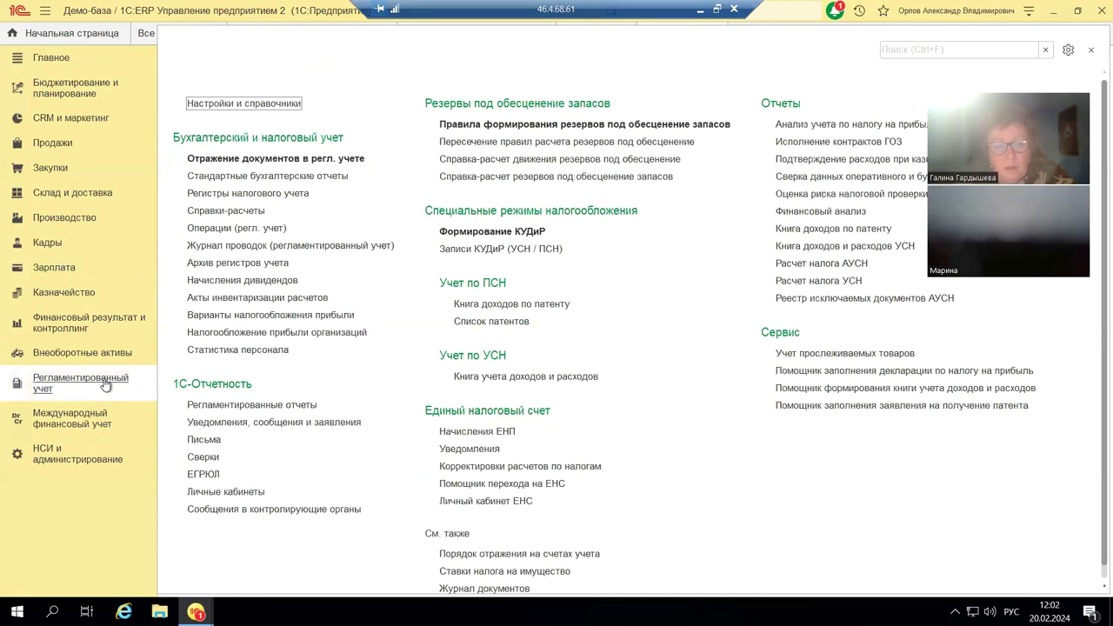
pyautogui.click(491, 503)
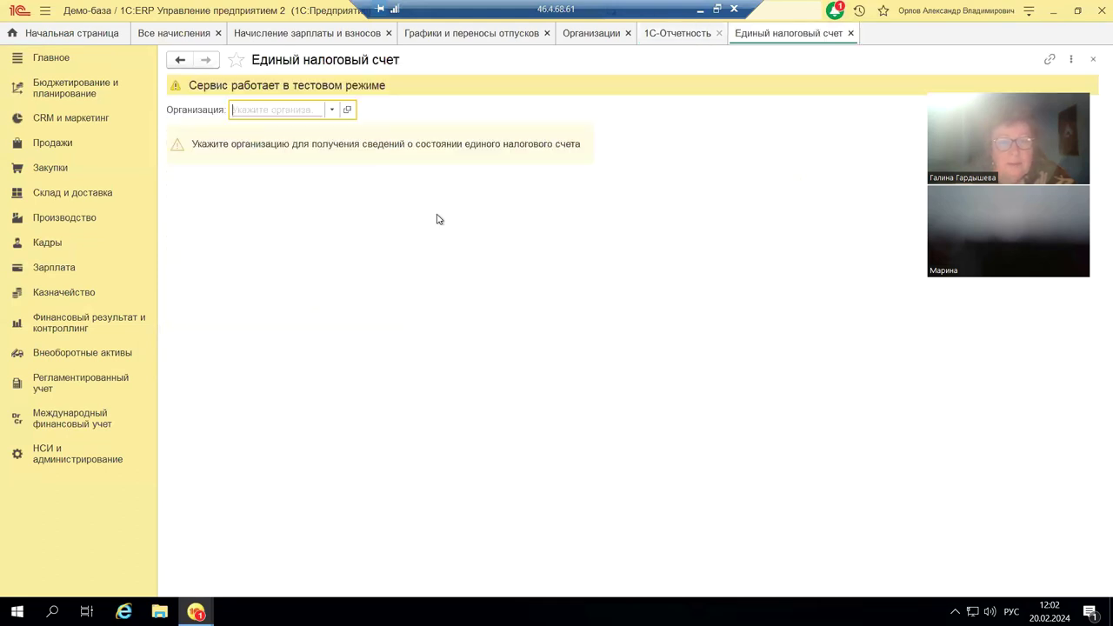
pyautogui.press('F4')
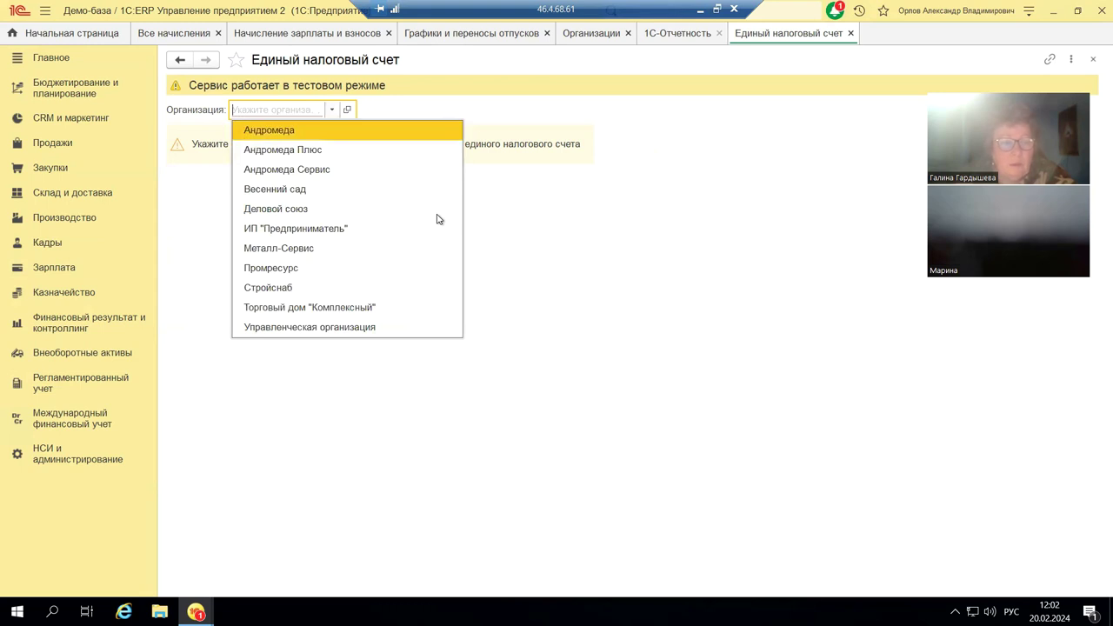
pyautogui.press('Return')
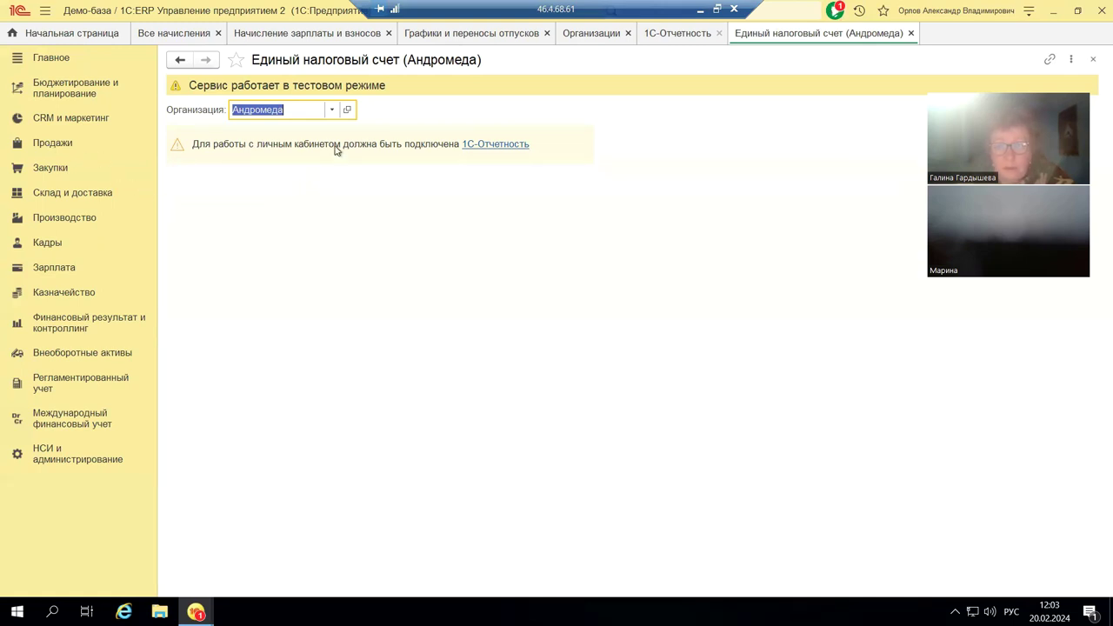
pyautogui.click(1094, 58)
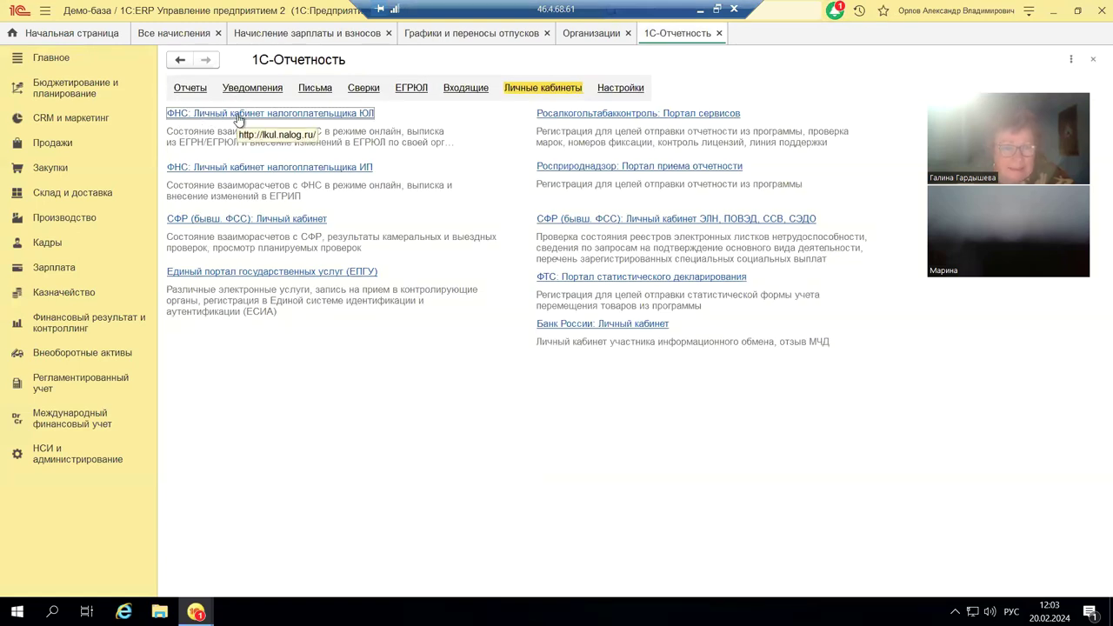
# - View the website of the ФНС: Личный кабинет налогоплательщика ИП from 1С-Отчетность and close the browser
pyautogui.click(245, 176)
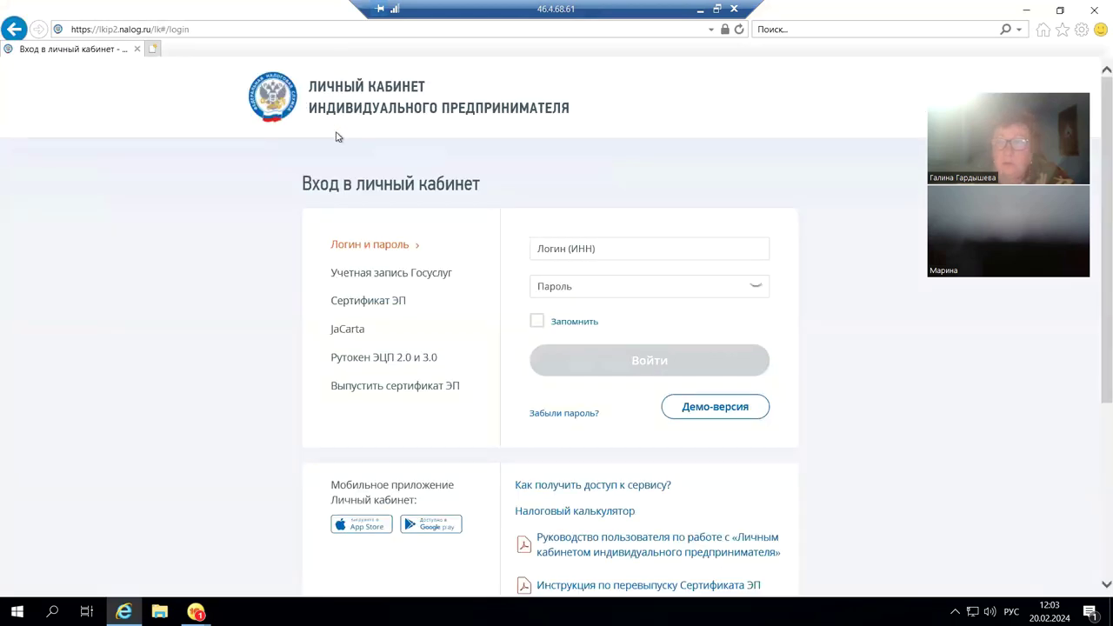
pyautogui.click(1094, 9)
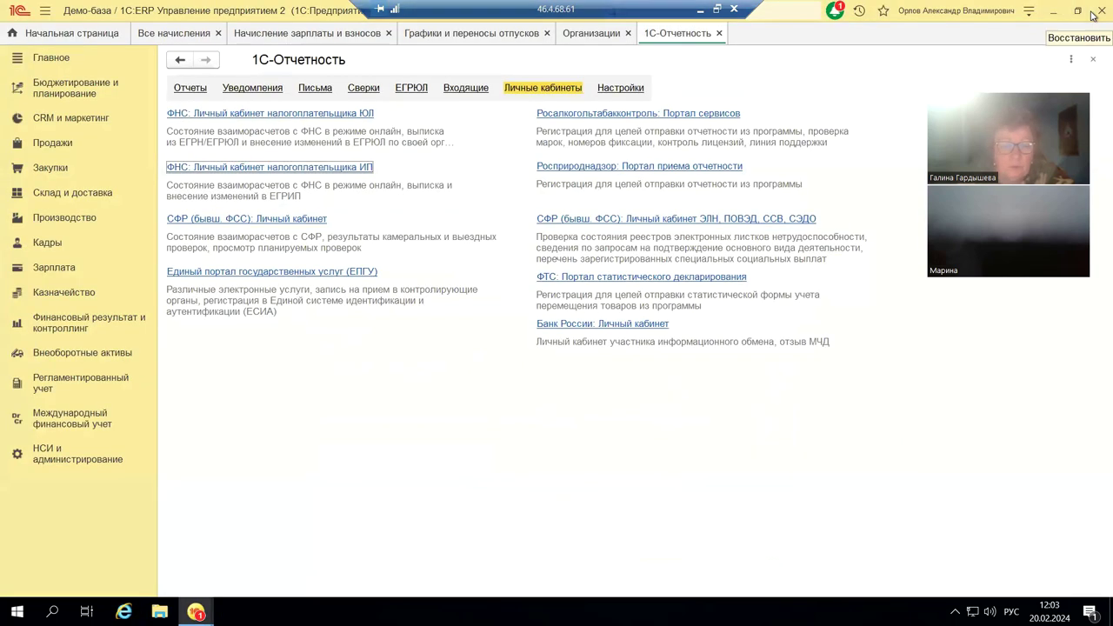